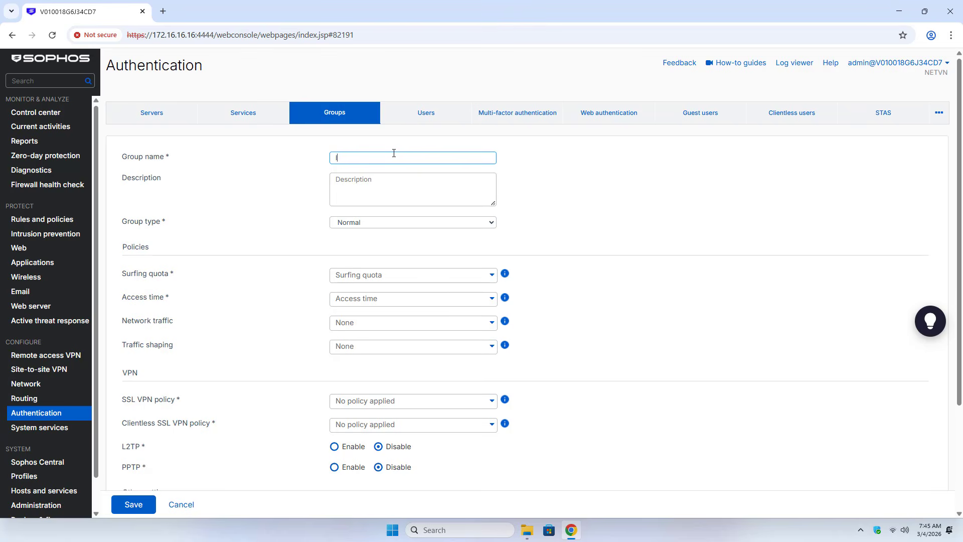
# Create group 'IPsec' with Unlimited Internet Access quota, allowed all the time, and save it
pyautogui.write('Psec')
pyautogui.click(399, 275)
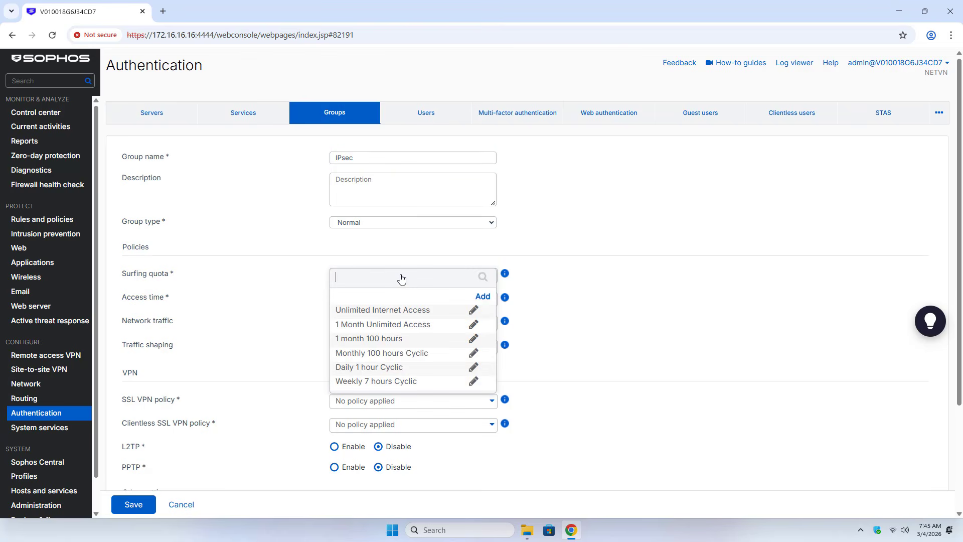
pyautogui.click(399, 309)
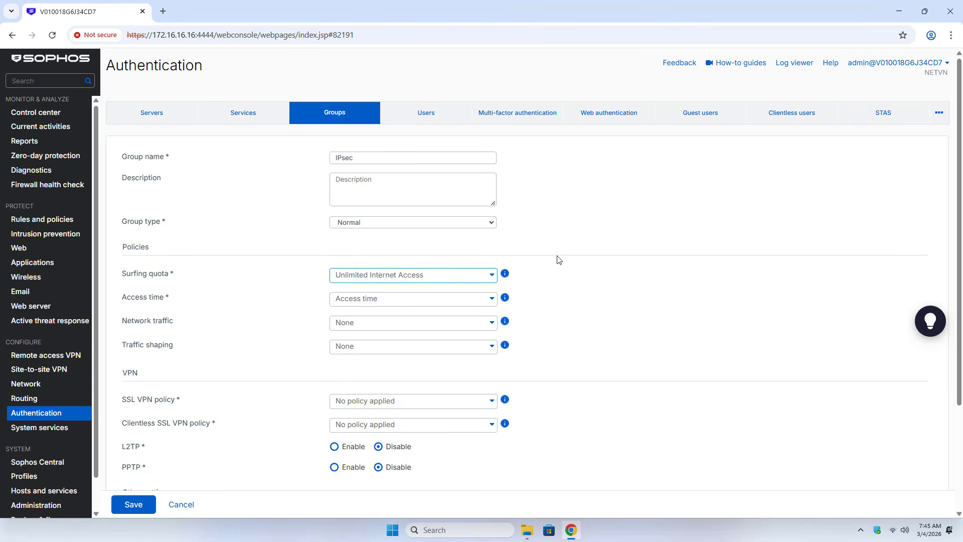
pyautogui.click(391, 299)
pyautogui.click(391, 337)
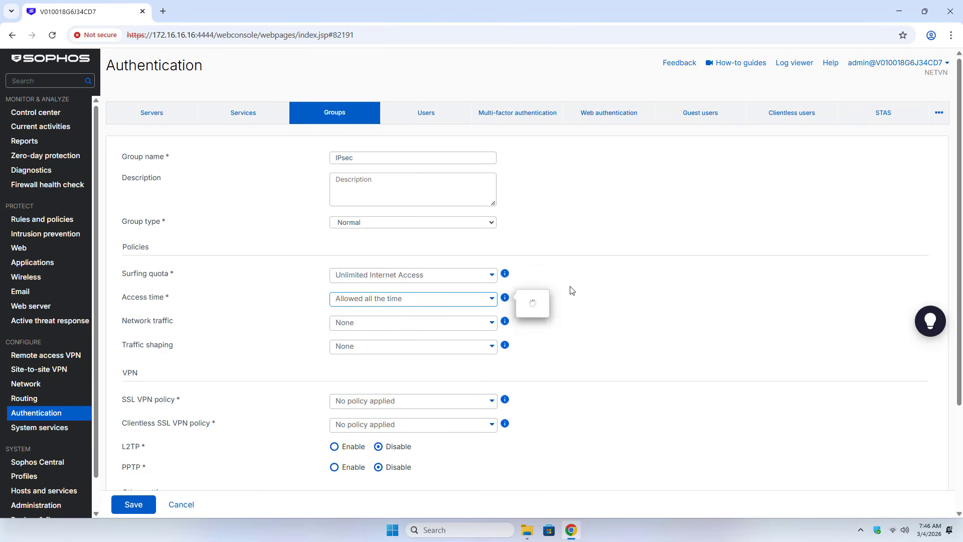
pyautogui.click(133, 507)
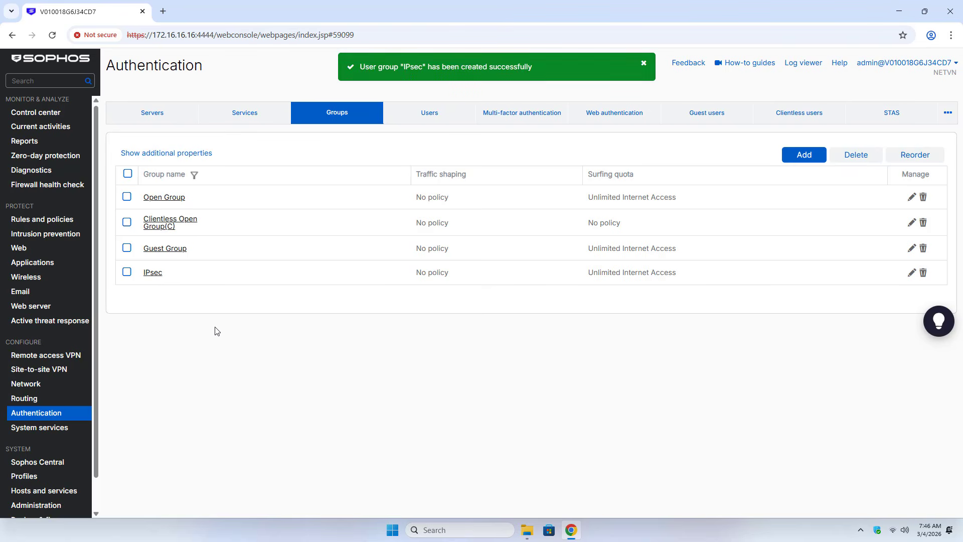
# Start a new regular user with username and display name vpnuser
pyautogui.click(427, 118)
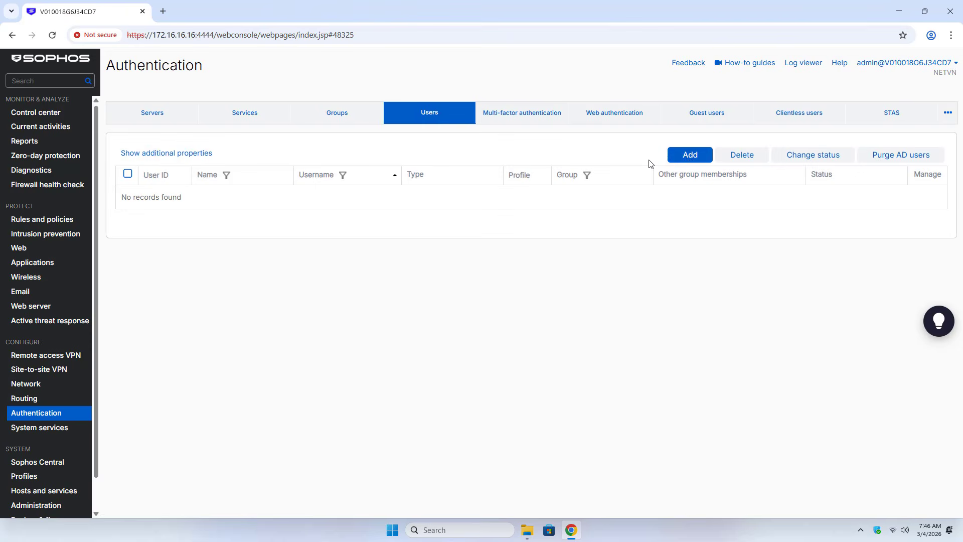
pyautogui.click(687, 157)
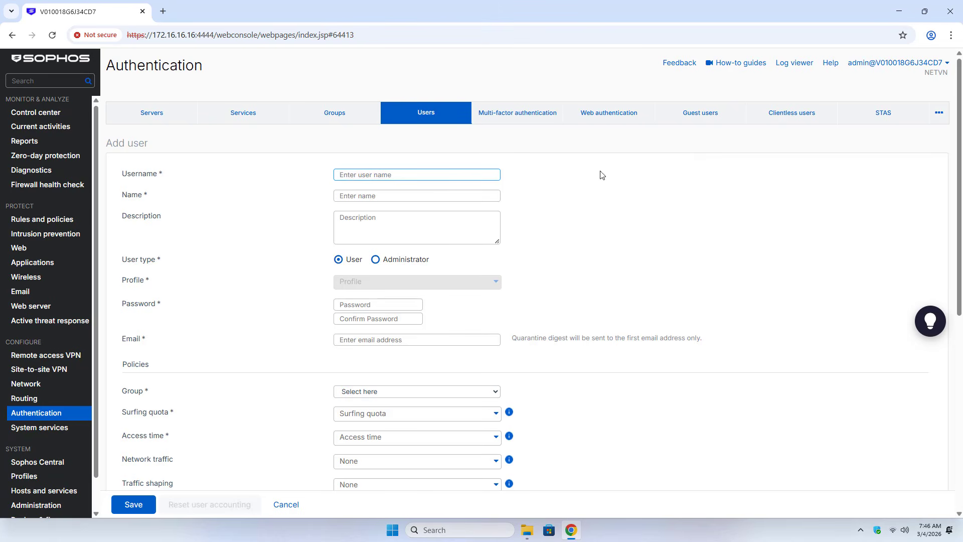
pyautogui.click(428, 175)
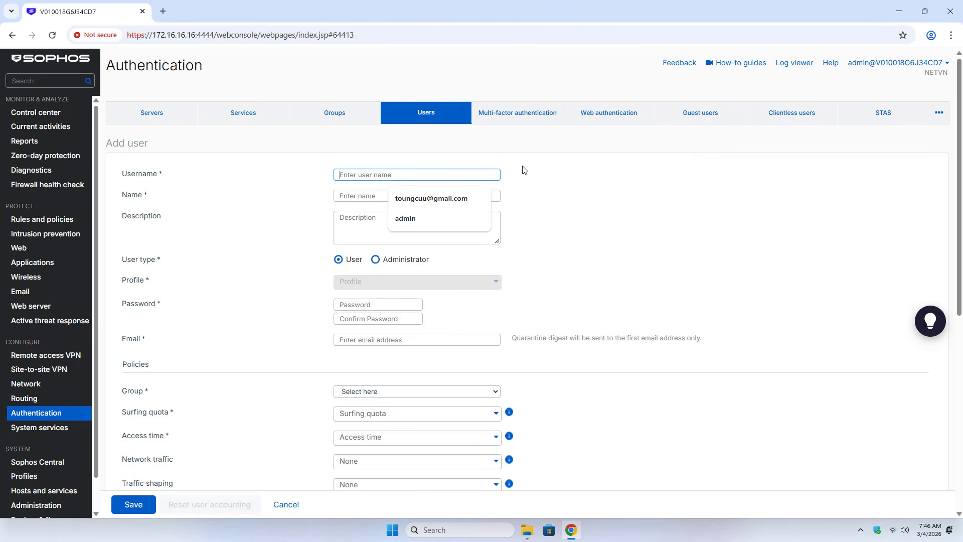
pyautogui.write('vpnuser')
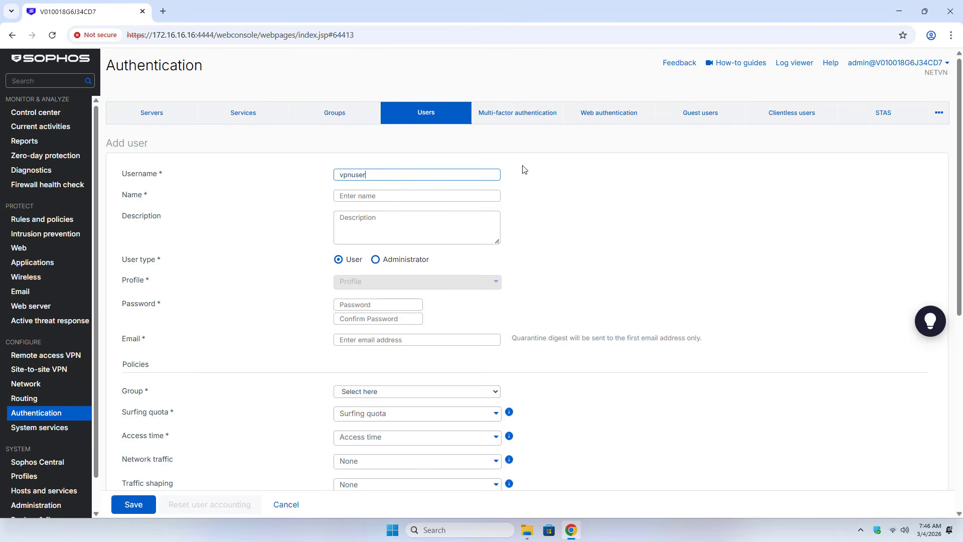
pyautogui.click(394, 194)
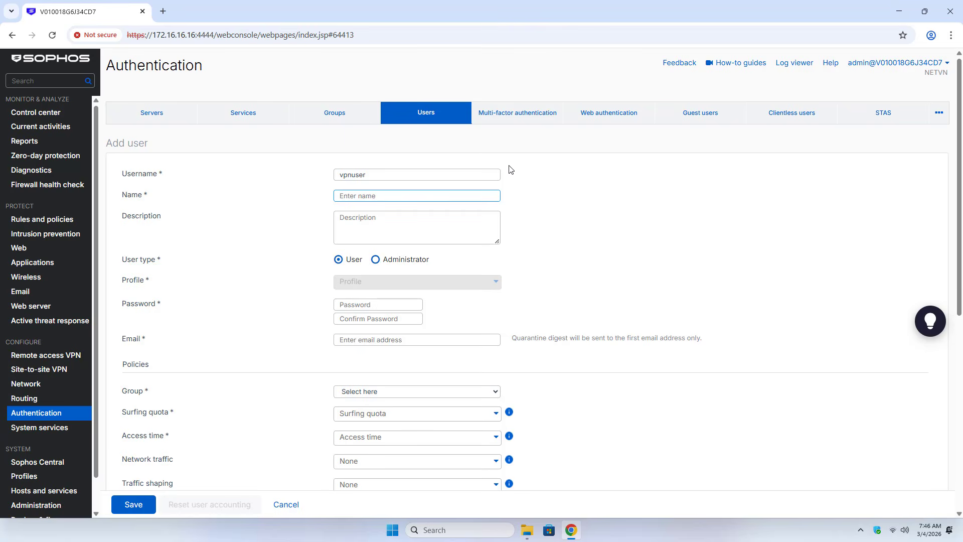
pyautogui.write('vpnuser')
pyautogui.click(338, 260)
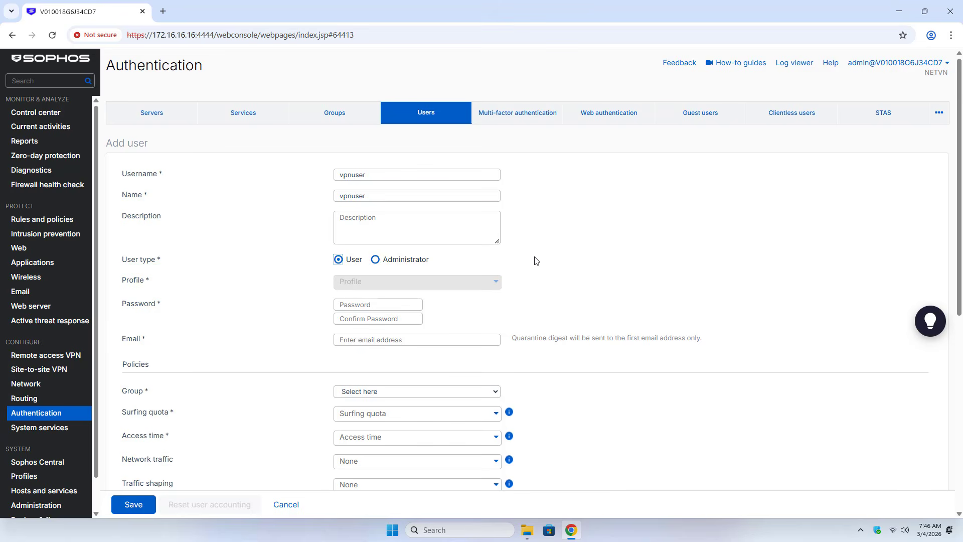
# Enter and confirm the user's password, add their e-mail address, assign group IPsec, and save
pyautogui.click(361, 305)
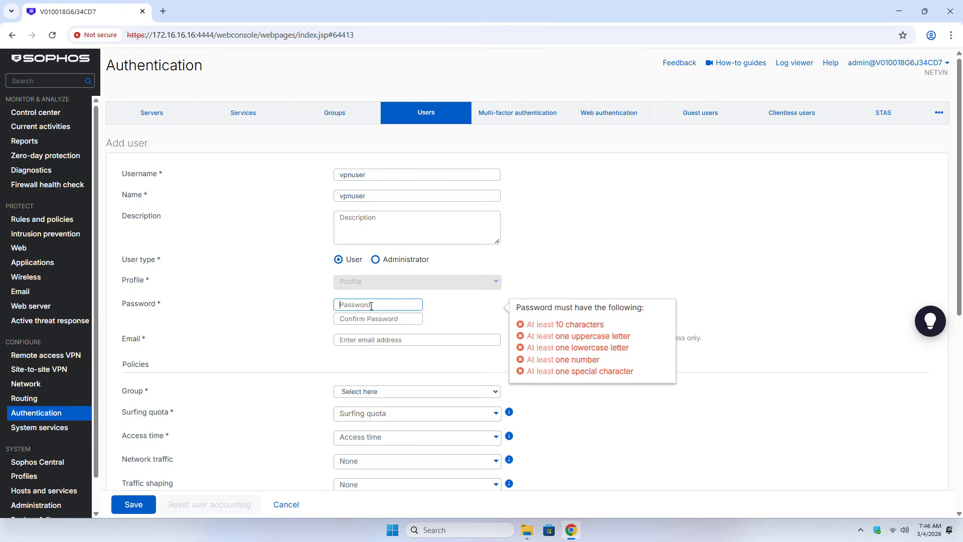
pyautogui.write('VP23')
pyautogui.click(402, 318)
pyautogui.write('VPNuser@')
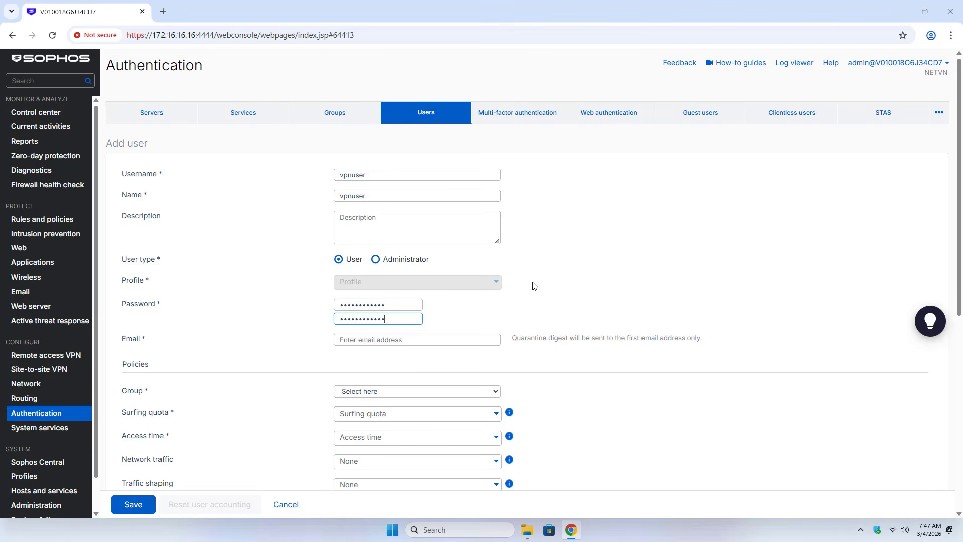
pyautogui.click(404, 339)
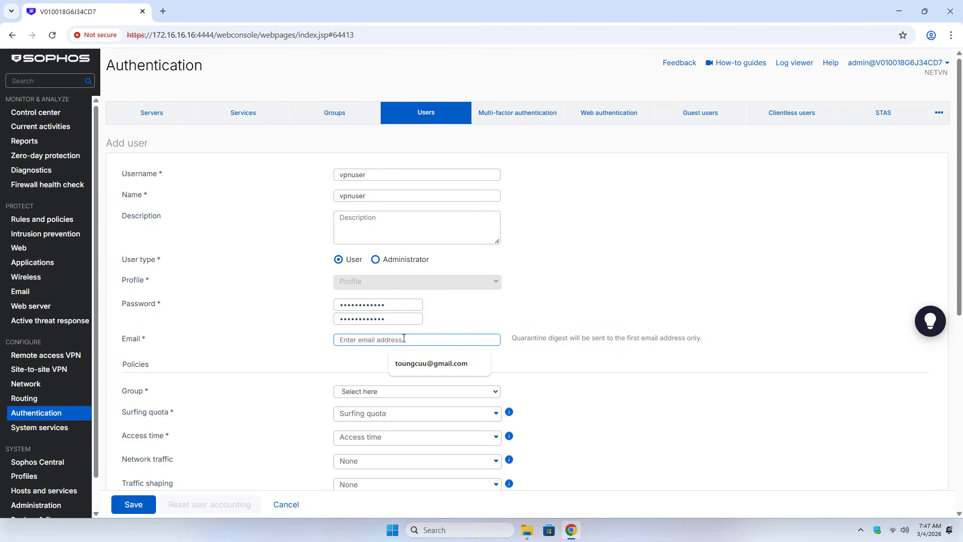
pyautogui.write('test')
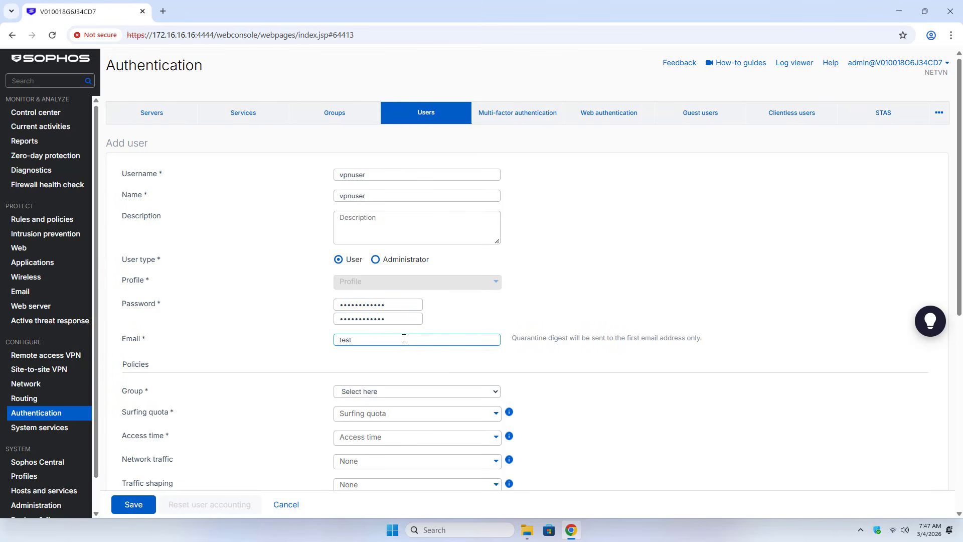
pyautogui.write('@gmail.com')
pyautogui.click(367, 395)
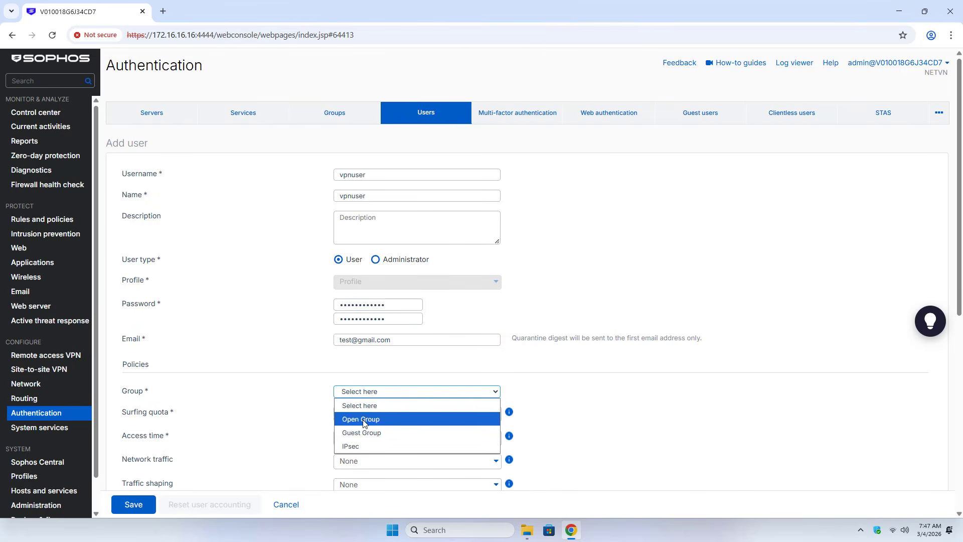
pyautogui.click(373, 447)
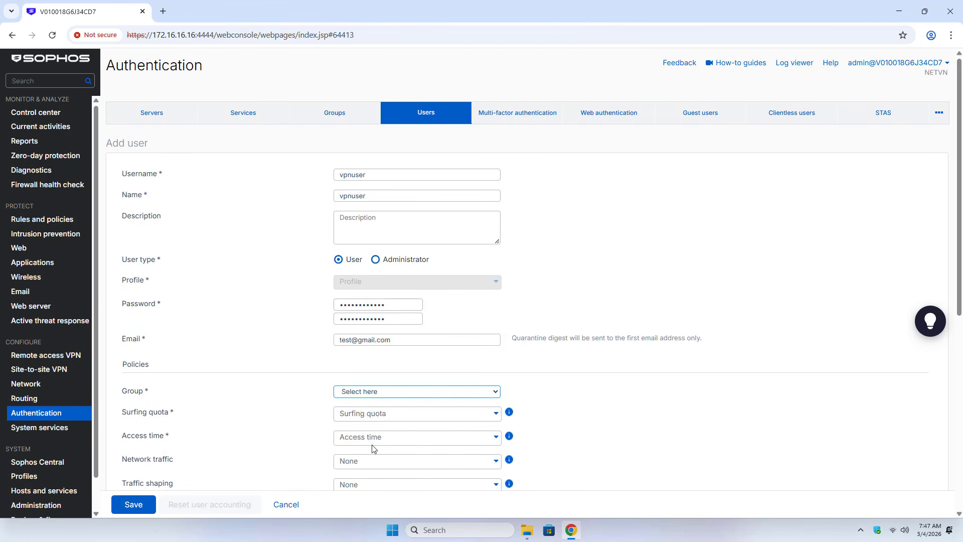
pyautogui.click(149, 507)
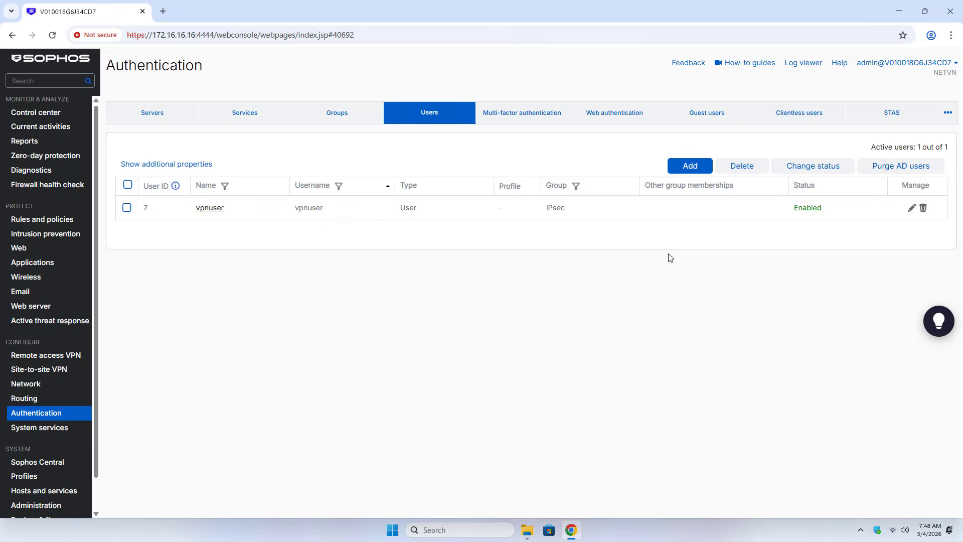
# Set VPN (IPsec/dial-in/L2TP/PPTP) authentication methods same as firewall and confirm the update
pyautogui.click(252, 119)
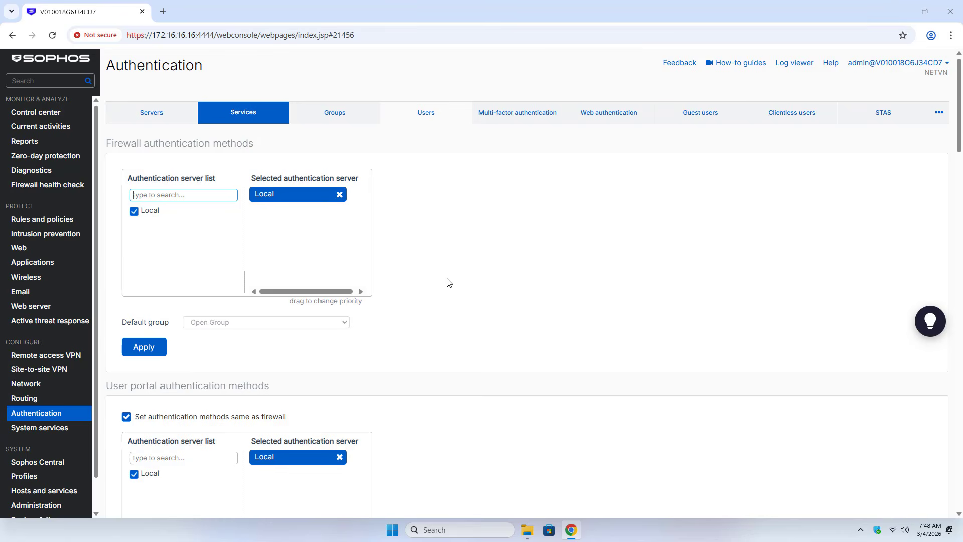
pyautogui.scroll(-5, 448, 282)
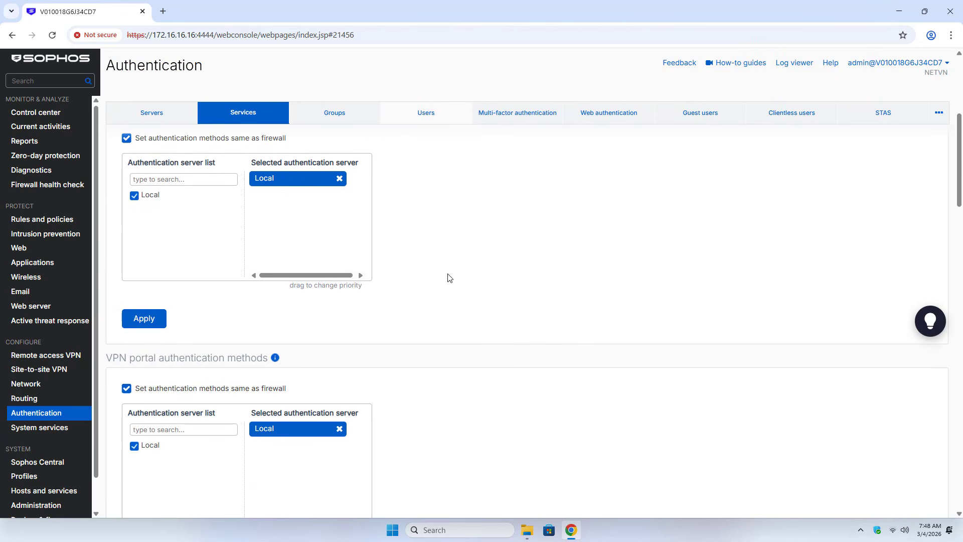
pyautogui.scroll(-6, 448, 277)
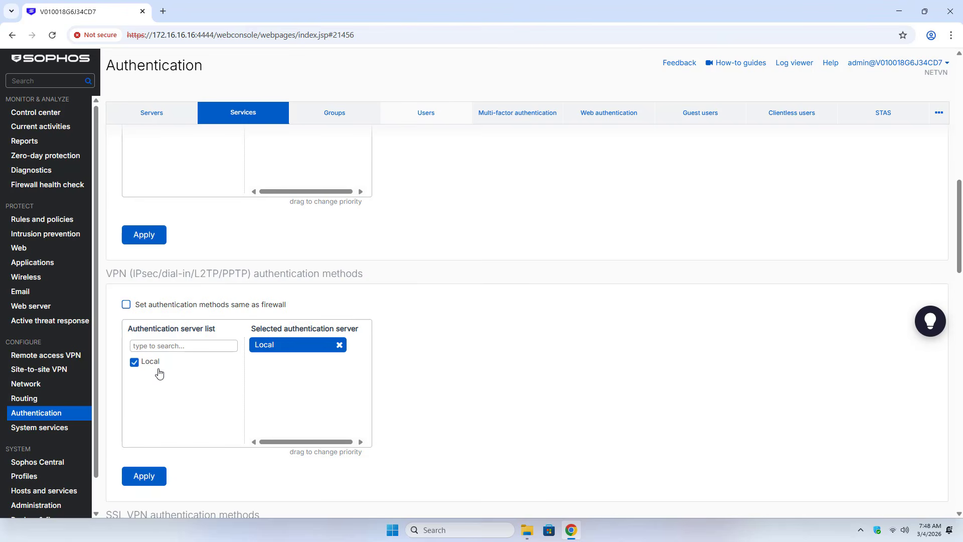
pyautogui.click(126, 306)
pyautogui.click(144, 475)
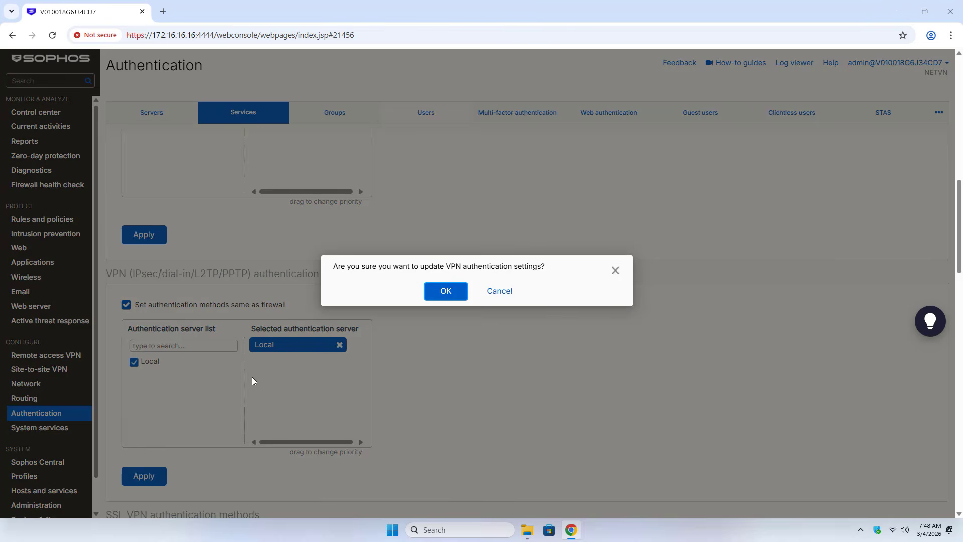
pyautogui.click(445, 296)
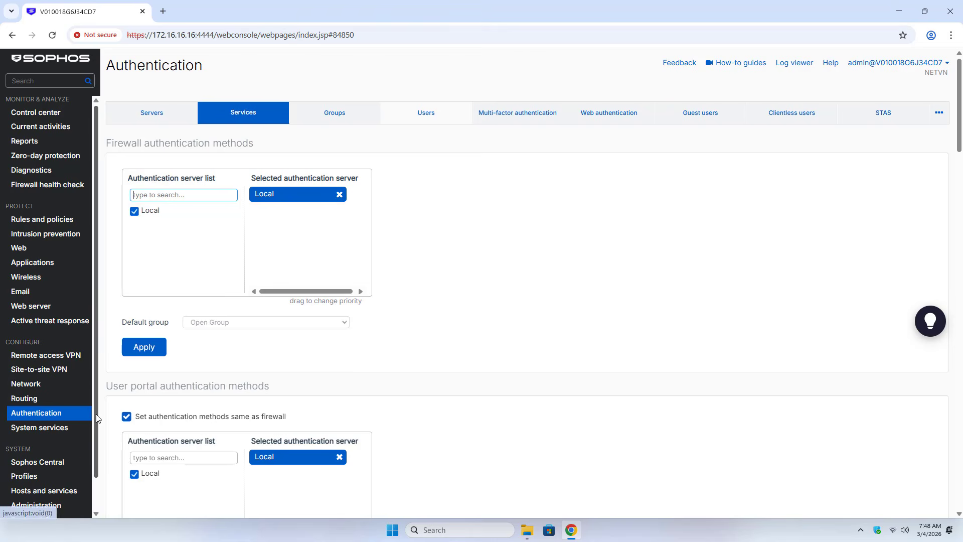
# Start a new IPv4 network IP host named LAN-subnet
pyautogui.scroll(-1, 98, 417)
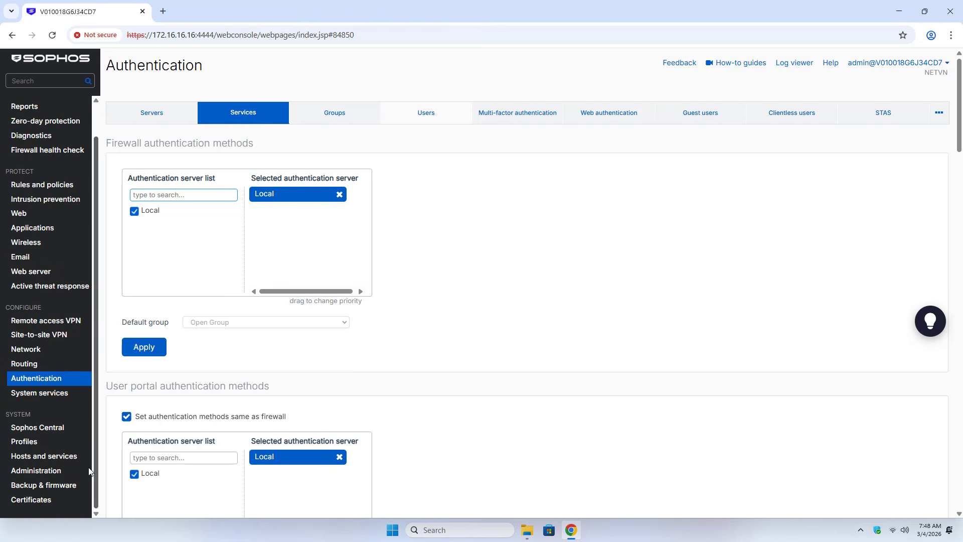
pyautogui.click(42, 458)
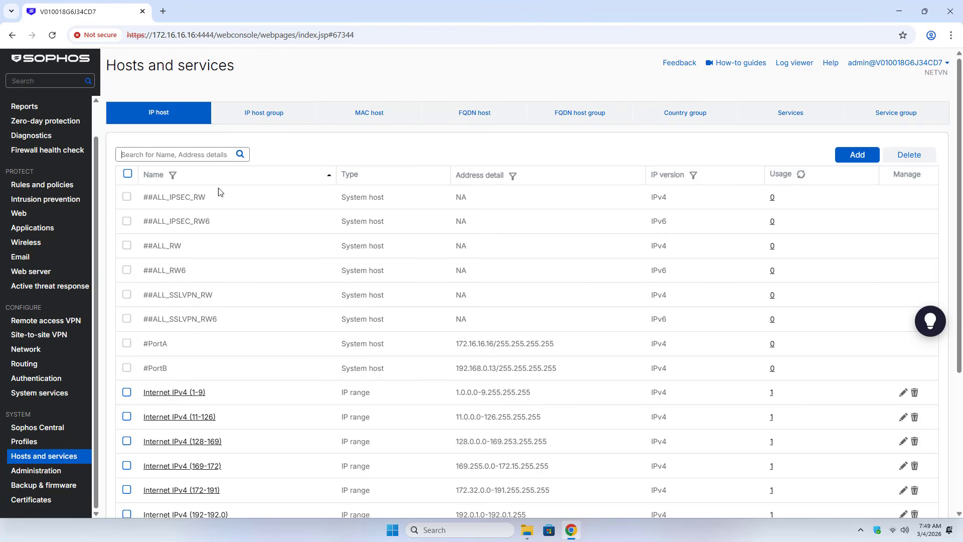
pyautogui.click(165, 115)
pyautogui.click(856, 156)
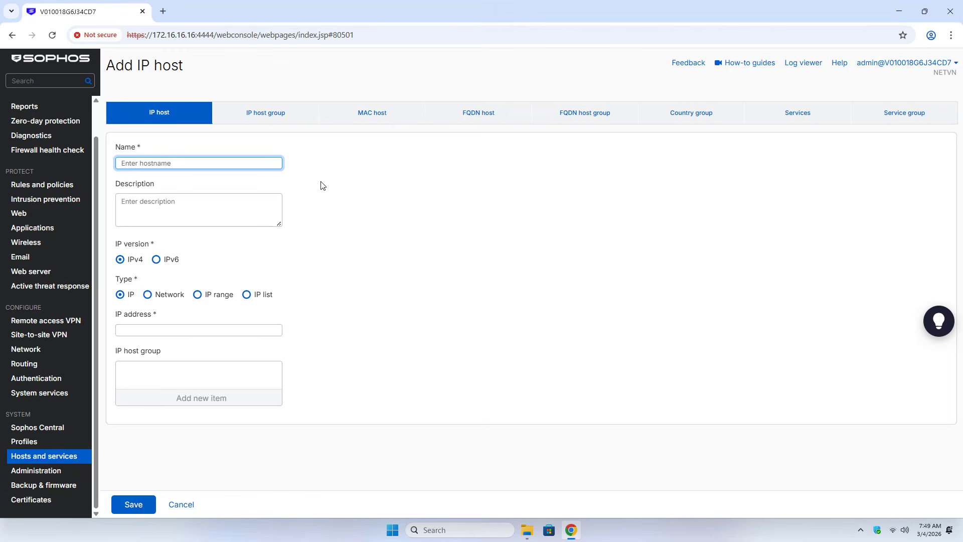
pyautogui.write('LAN-subnet')
pyautogui.click(120, 259)
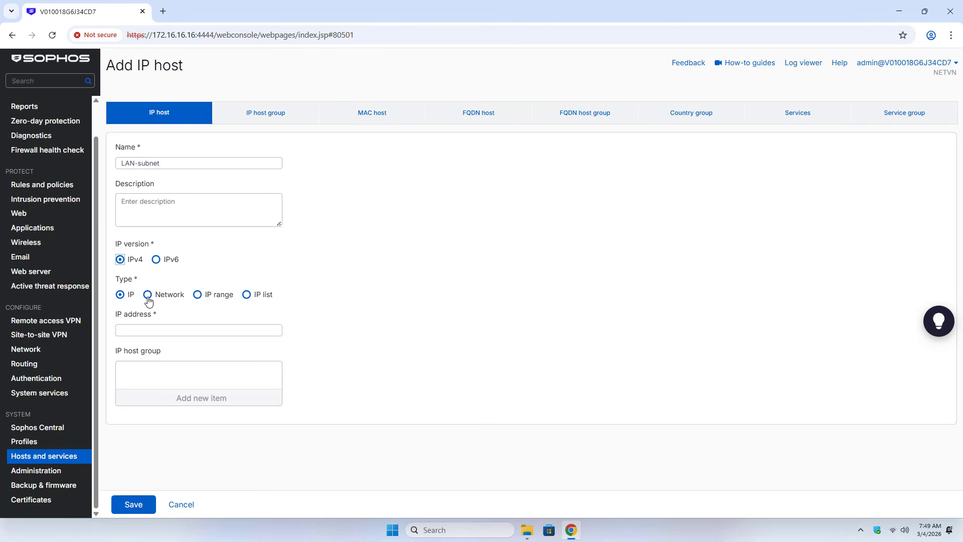
pyautogui.click(148, 295)
# Enter network address 172.16.16.0 with a /24 mask and save the host
pyautogui.click(167, 330)
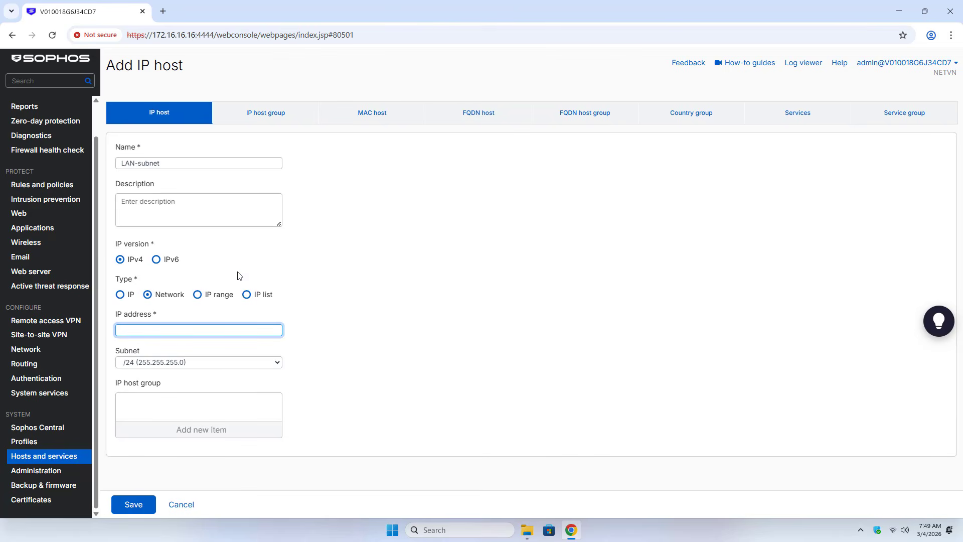
pyautogui.moveTo(195, 36); pyautogui.dragTo(153, 37)
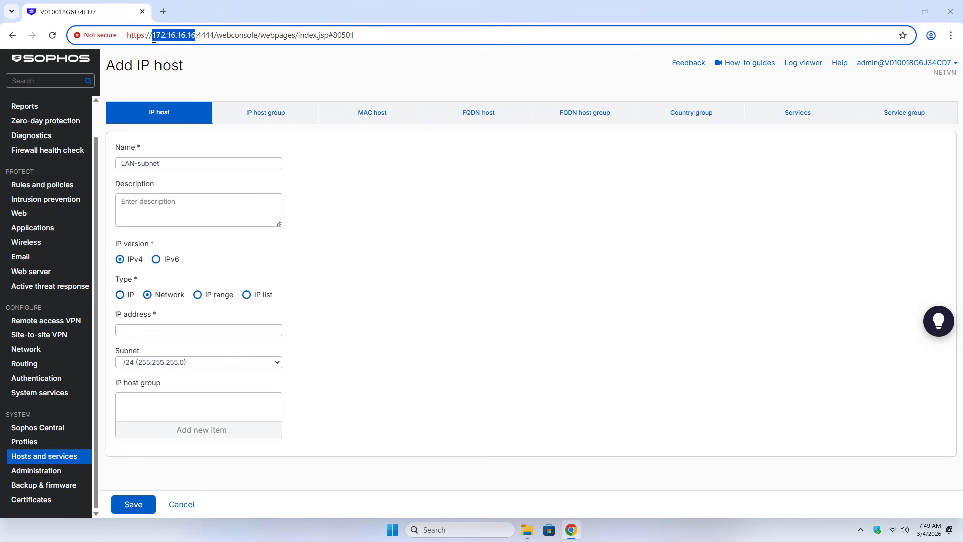
pyautogui.click(166, 331)
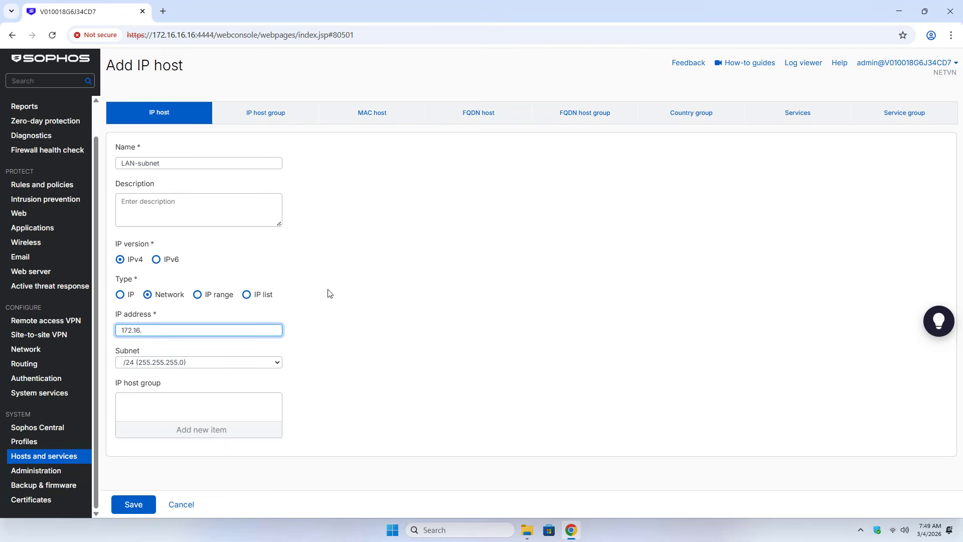
pyautogui.write('16.0')
pyautogui.moveTo(155, 331); pyautogui.dragTo(114, 333)
pyautogui.click(177, 362)
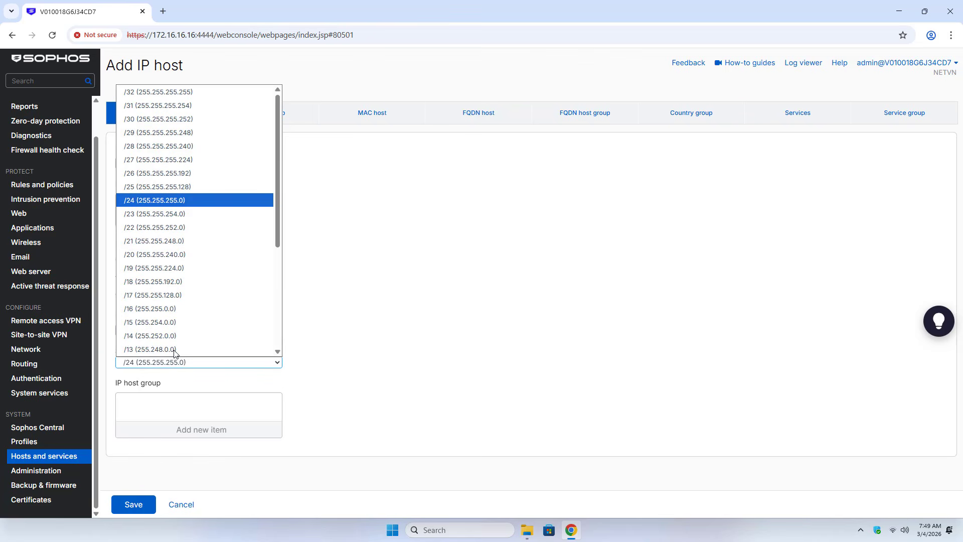
pyautogui.click(166, 203)
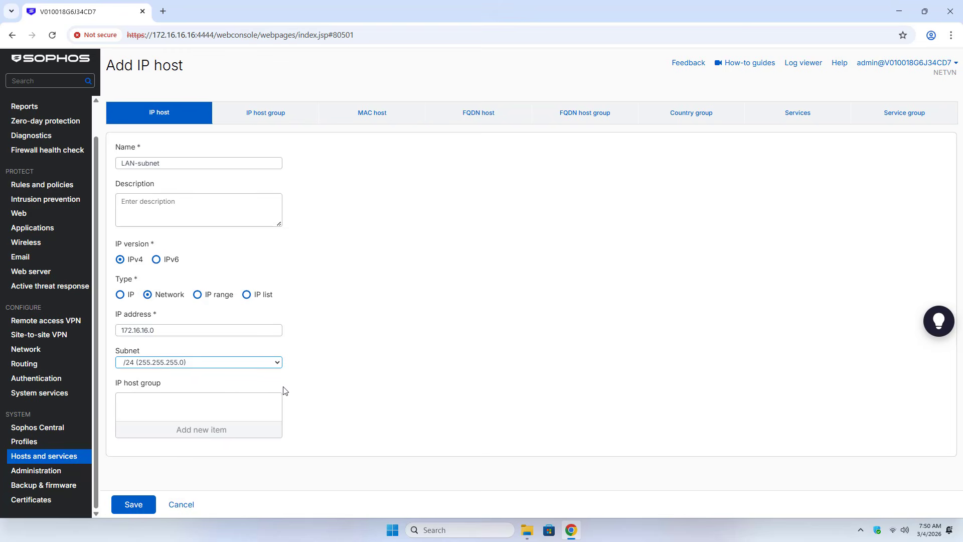
pyautogui.click(133, 505)
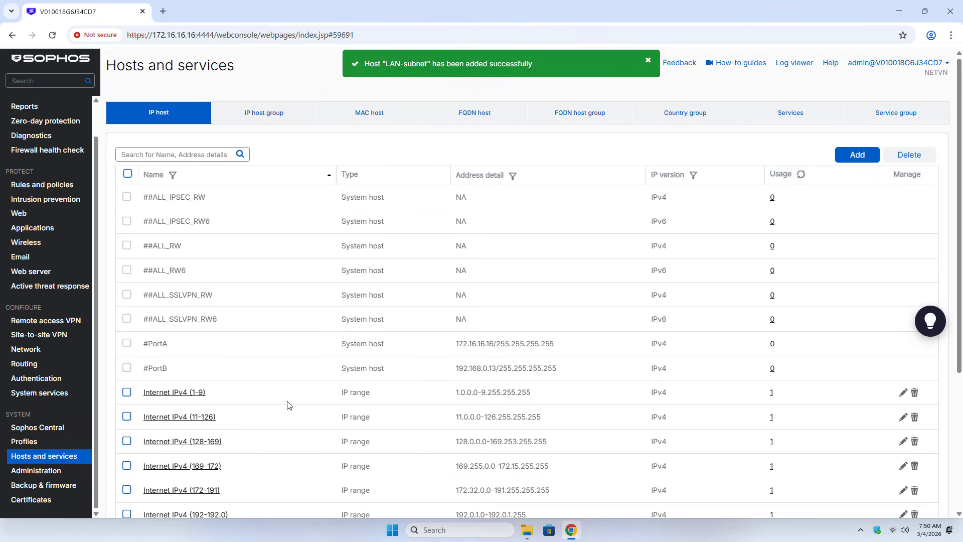
pyautogui.scroll(-4, 264, 398)
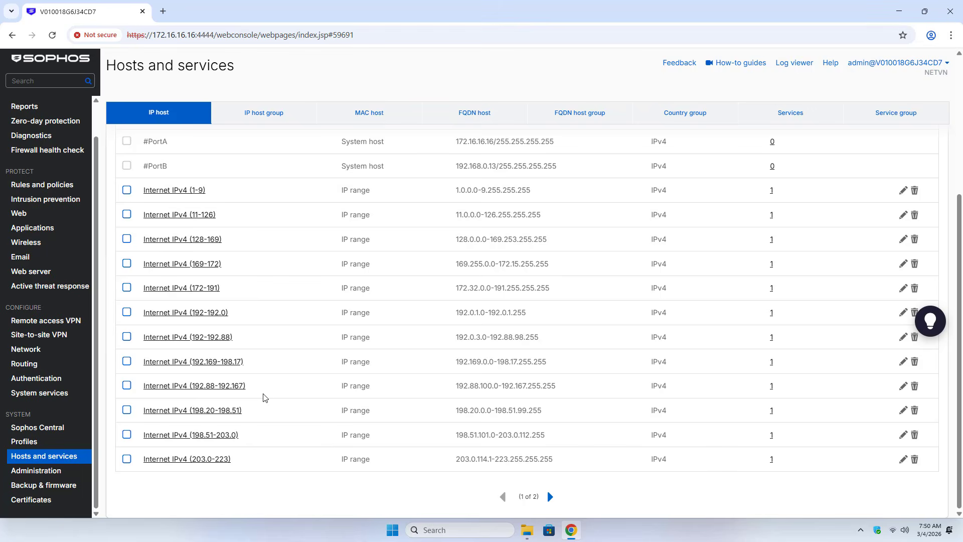
# Add network IP host VPN-subnet with address 10.1.100.0 and a /24 mask
pyautogui.click(550, 497)
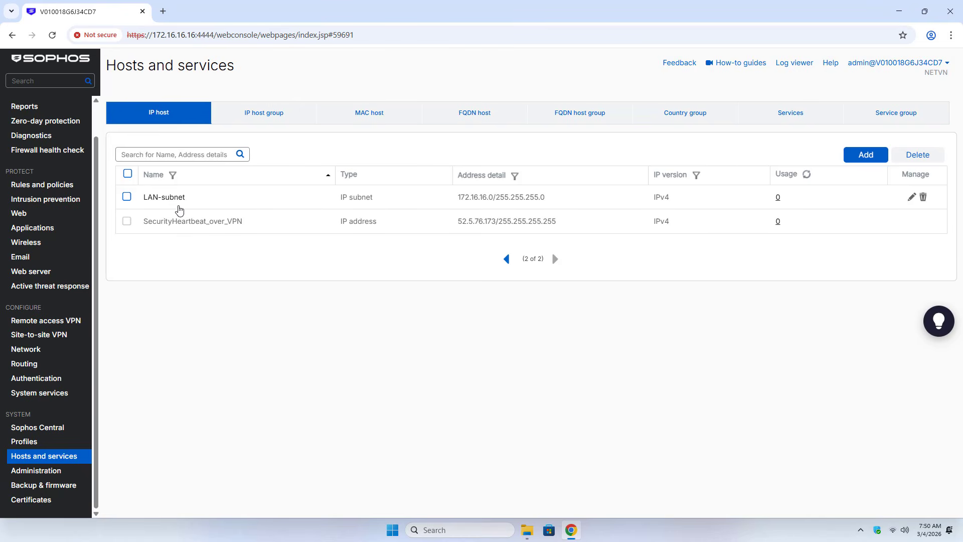
pyautogui.click(866, 156)
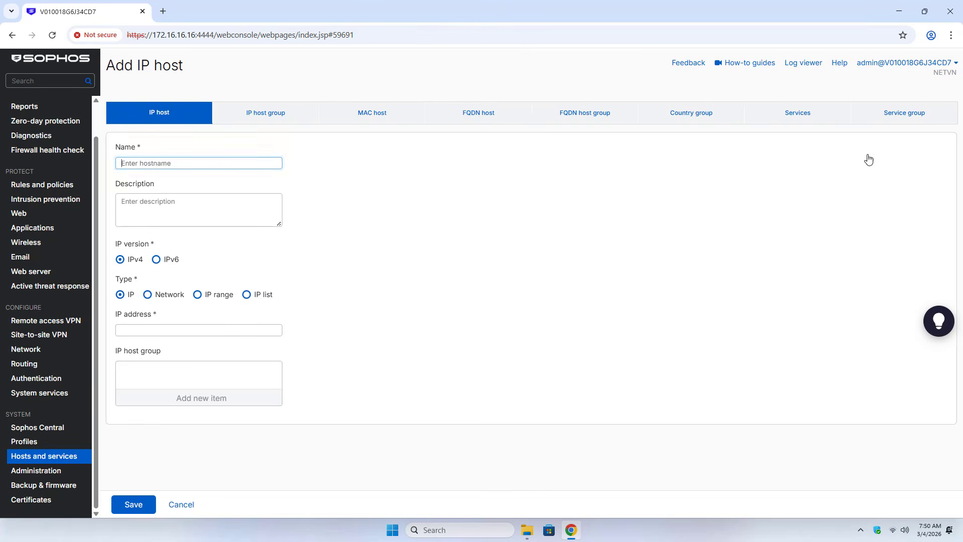
pyautogui.click(224, 162)
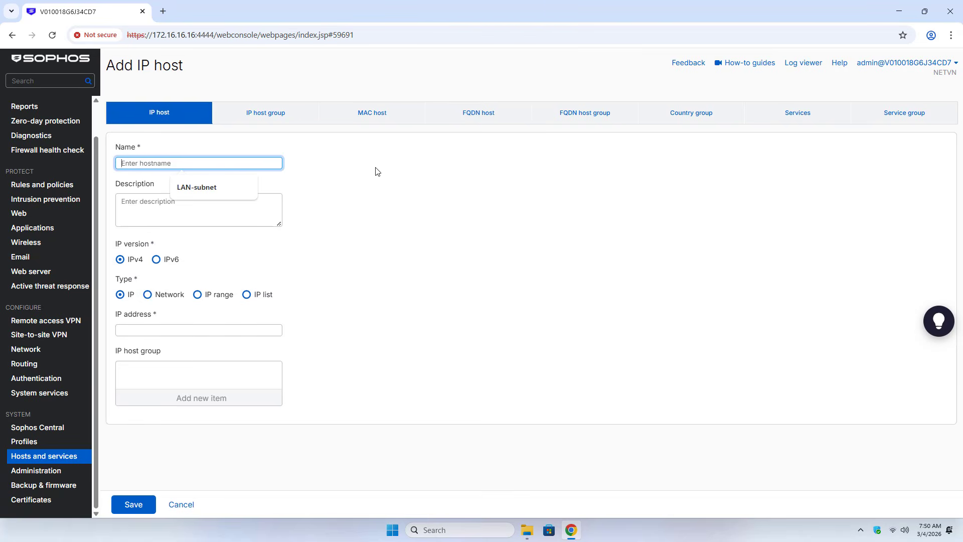
pyautogui.write('VP')
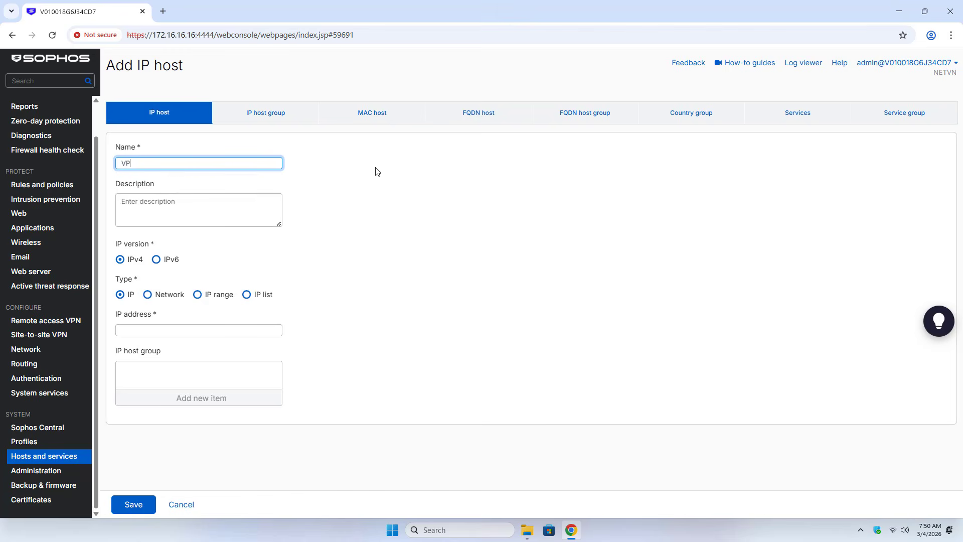
pyautogui.write('N-subnet')
pyautogui.click(148, 295)
pyautogui.click(191, 331)
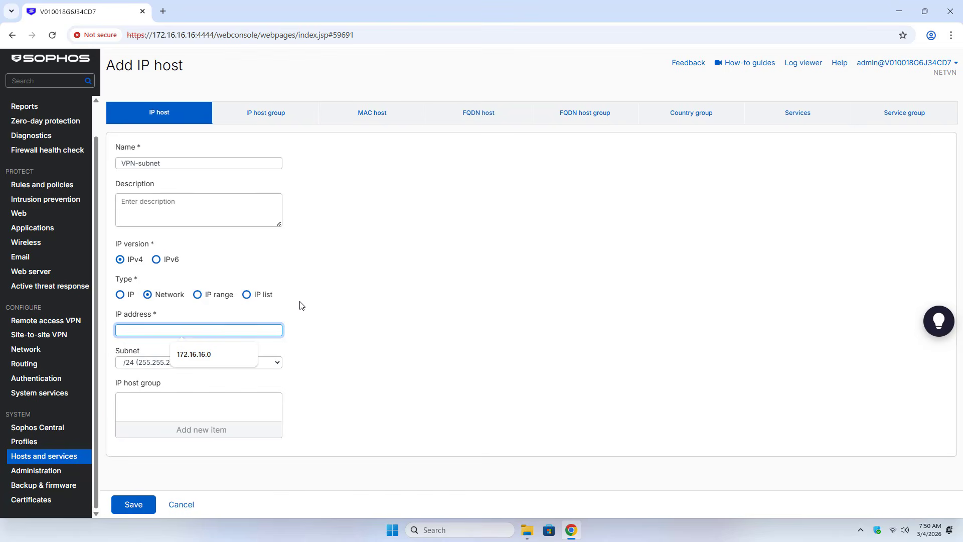
pyautogui.write('10.1.')
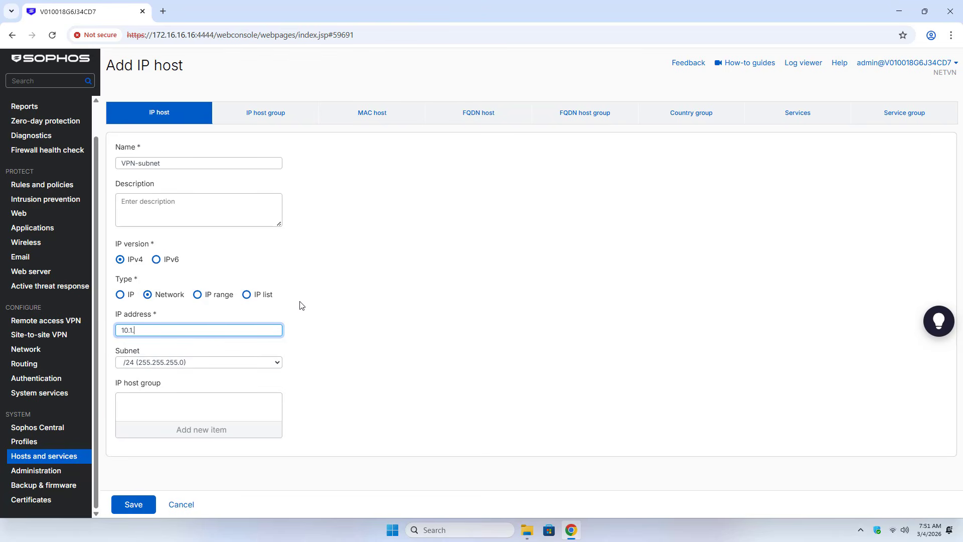
pyautogui.write('100.0')
pyautogui.click(236, 362)
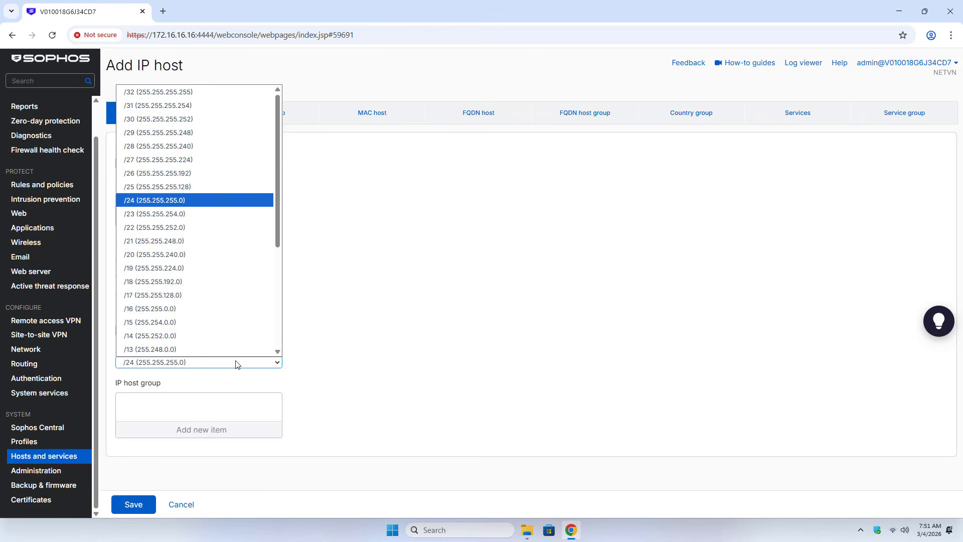
pyautogui.click(238, 363)
pyautogui.click(133, 504)
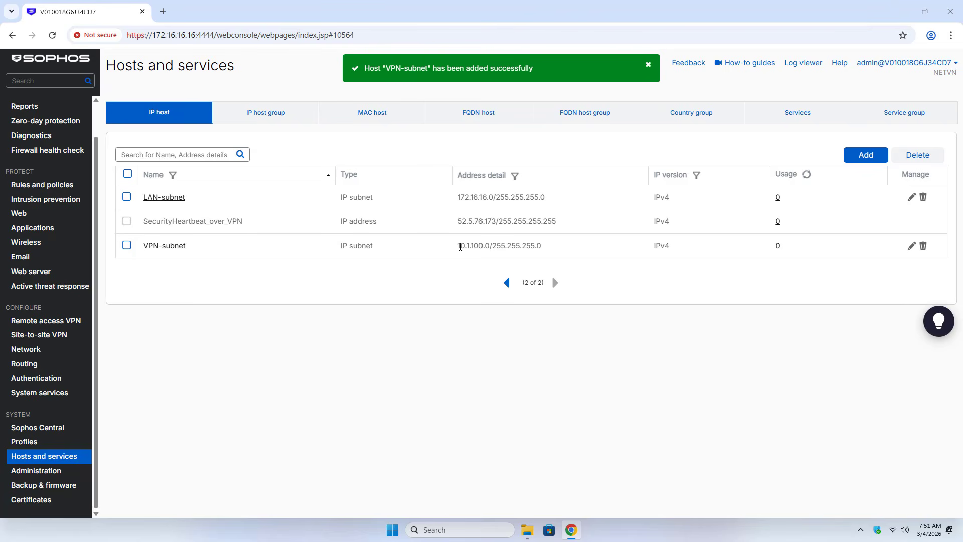
# Check the listed addresses of VPN-subnet and LAN-subnet
pyautogui.moveTo(457, 246); pyautogui.dragTo(541, 245)
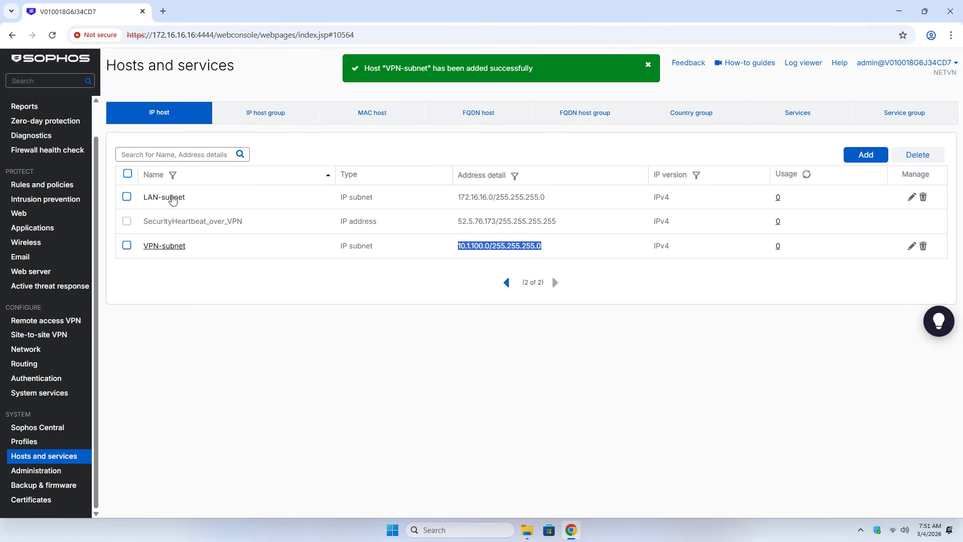
pyautogui.click(460, 197)
pyautogui.moveTo(460, 197); pyautogui.dragTo(560, 196)
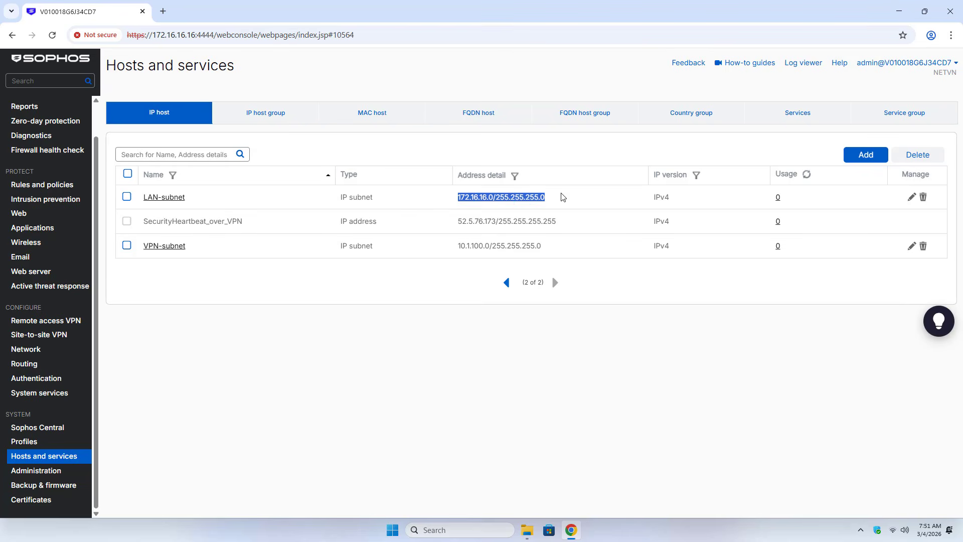
pyautogui.click(411, 318)
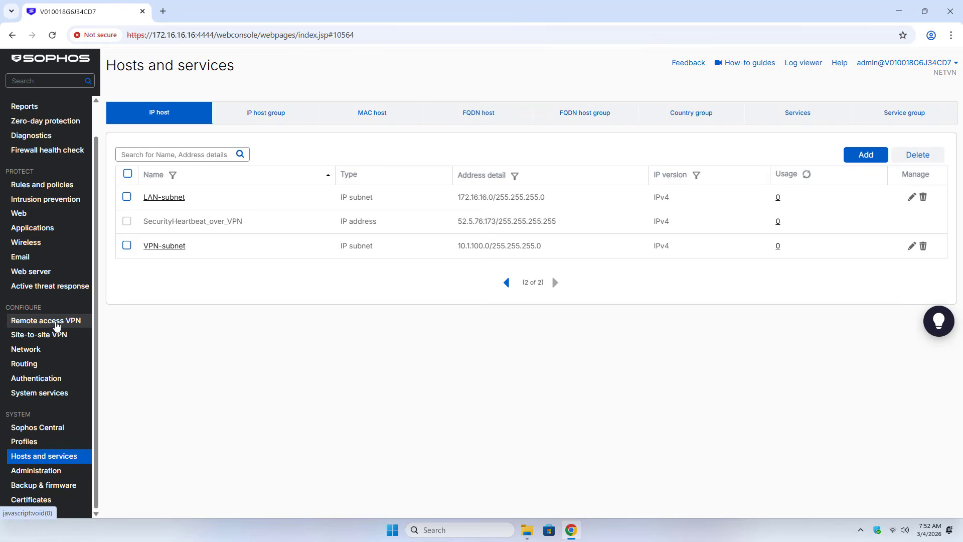
# Enable IPsec remote access on PortB (192.168.0.13) with Preshared key authentication
pyautogui.click(49, 325)
pyautogui.click(182, 111)
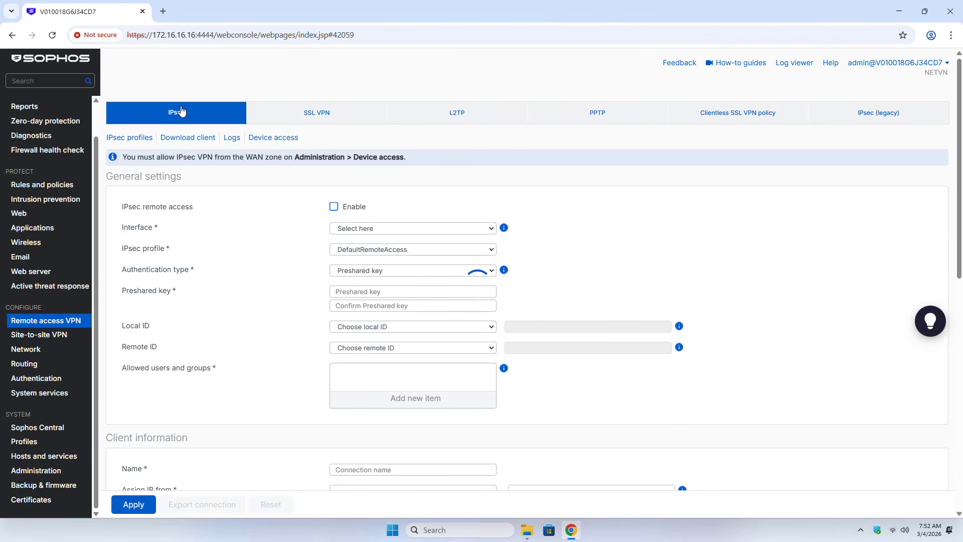
pyautogui.click(334, 207)
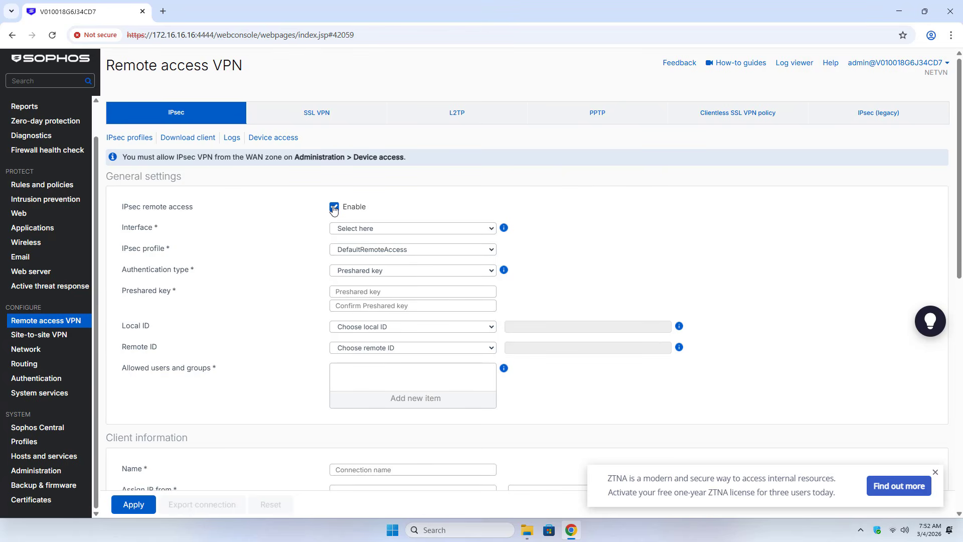
pyautogui.click(369, 231)
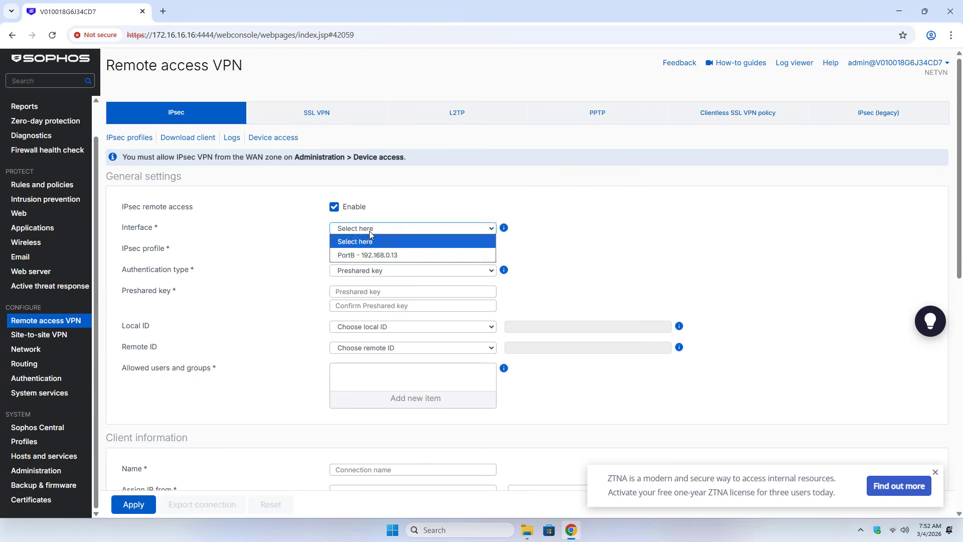
pyautogui.click(406, 259)
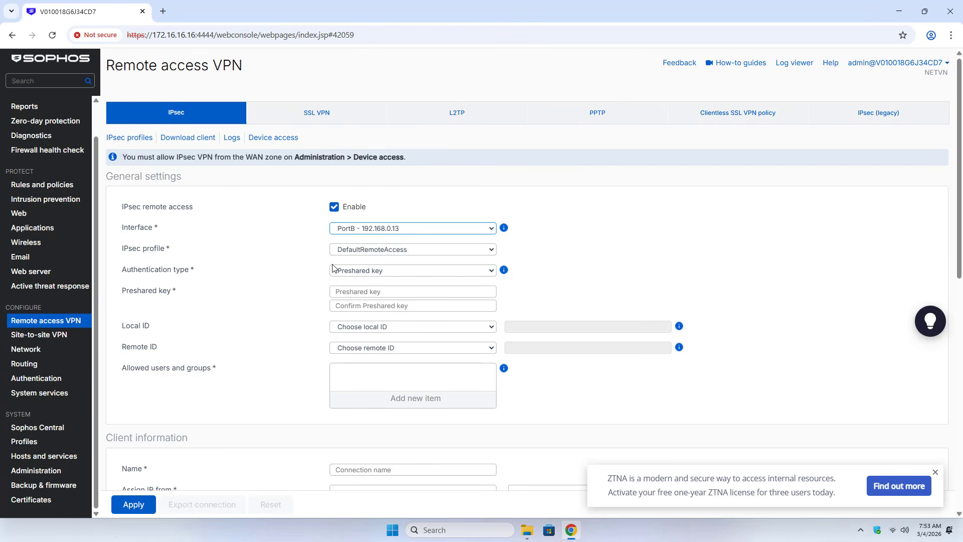
pyautogui.click(349, 271)
pyautogui.click(352, 284)
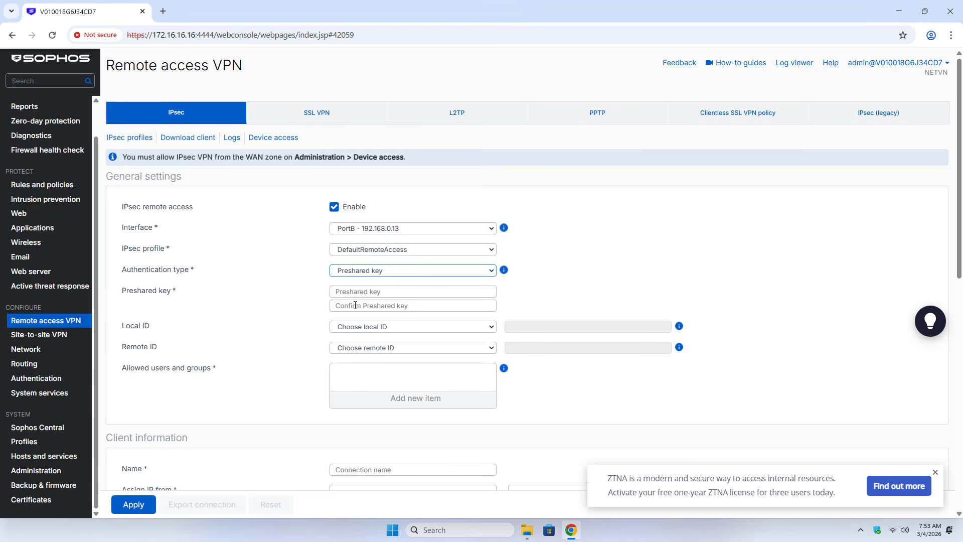
# Enter and confirm the preshared key, and set the local ID to IP address 192.168.0.13
pyautogui.click(355, 293)
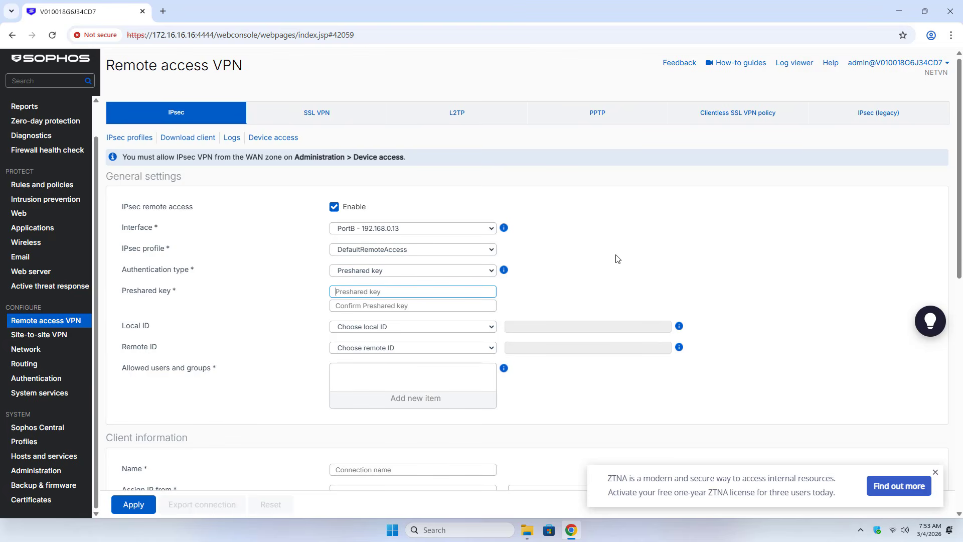
pyautogui.write('12345678')
pyautogui.click(461, 302)
pyautogui.write('123')
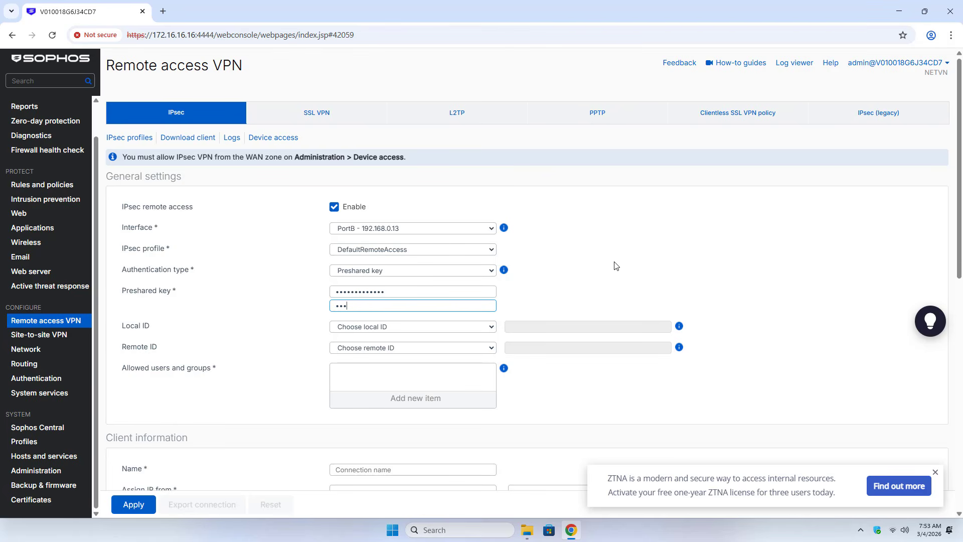
pyautogui.write('456')
pyautogui.click(372, 330)
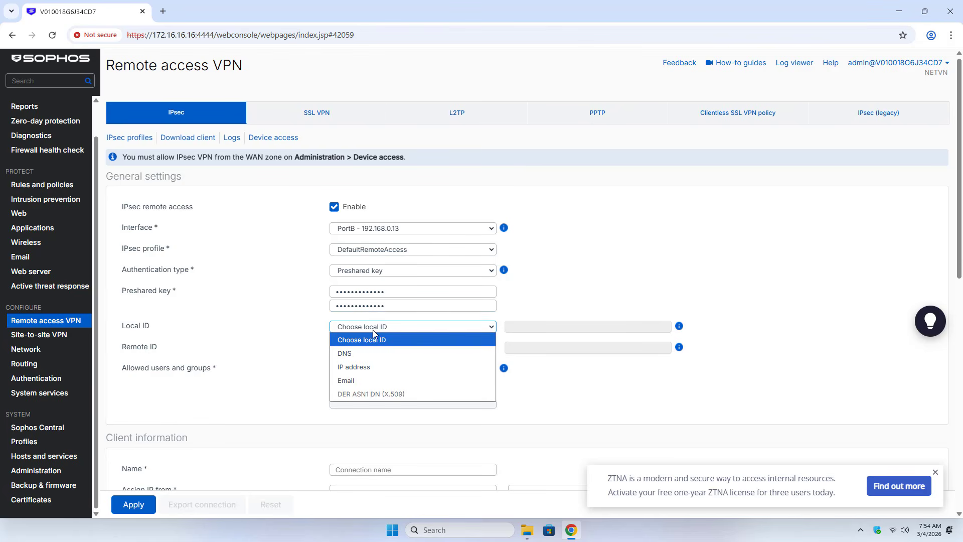
pyautogui.click(371, 367)
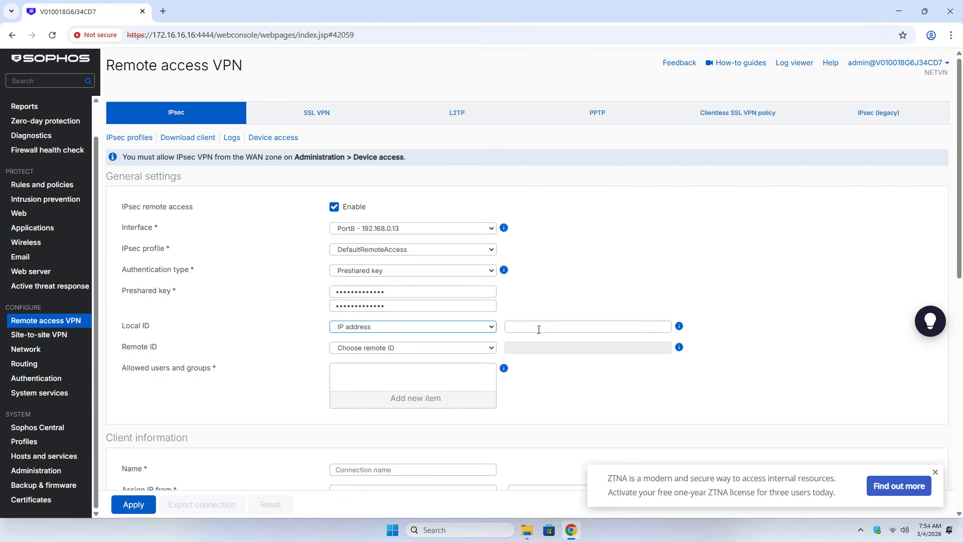
pyautogui.click(538, 330)
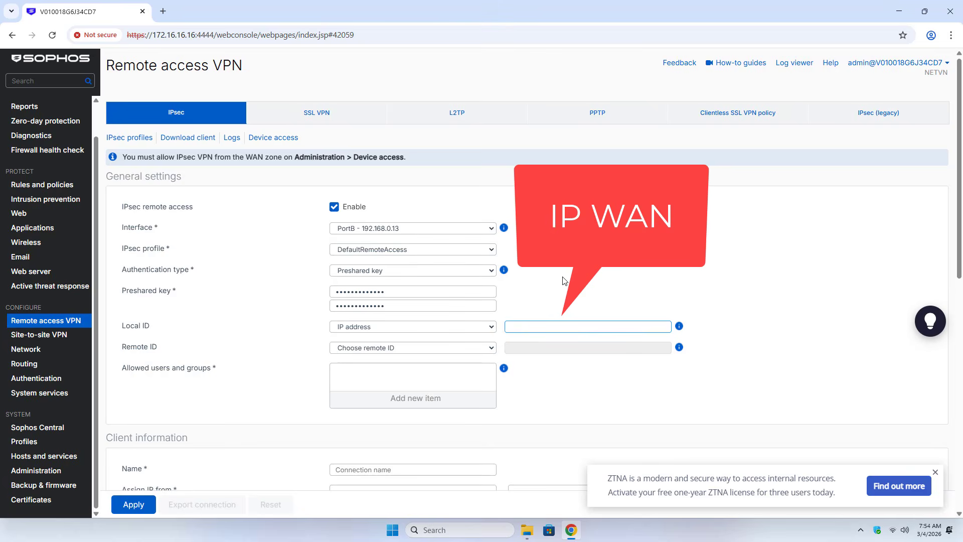
pyautogui.write('192.168.0.13')
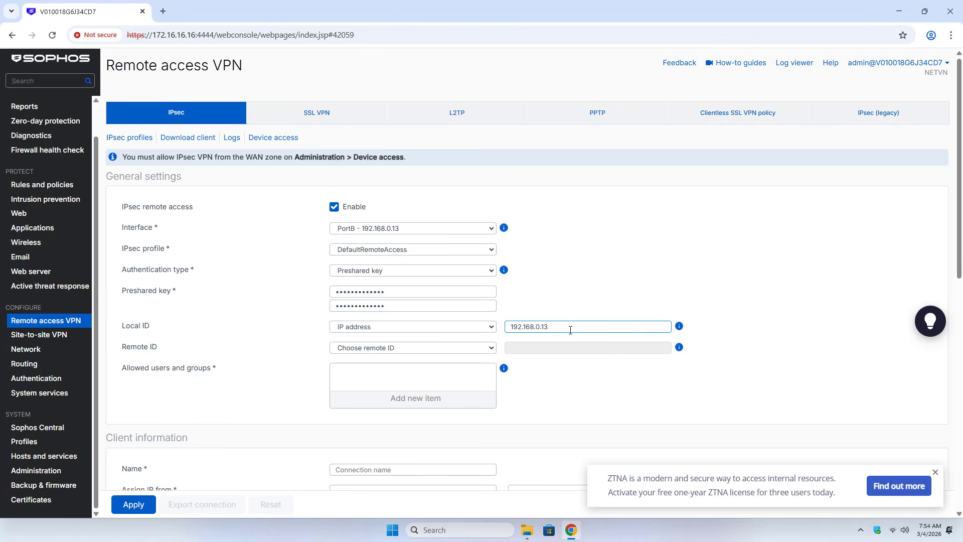
pyautogui.doubleClick(544, 328)
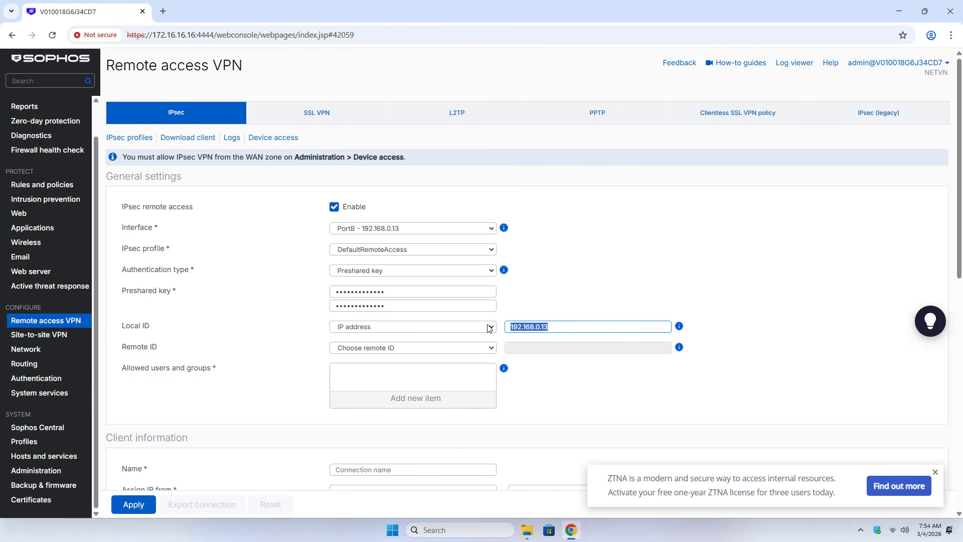
# Add the IPsec group to the allowed users and groups
pyautogui.click(405, 404)
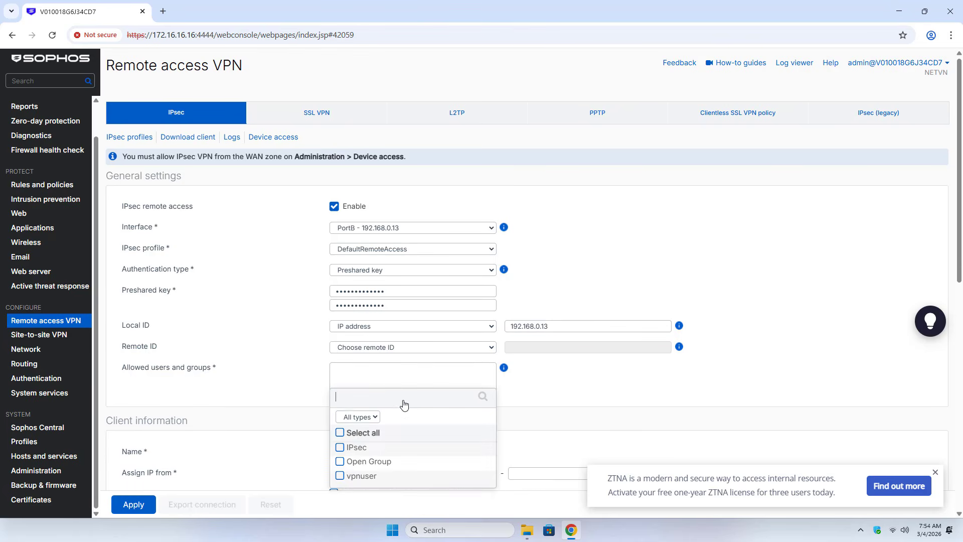
pyautogui.click(340, 440)
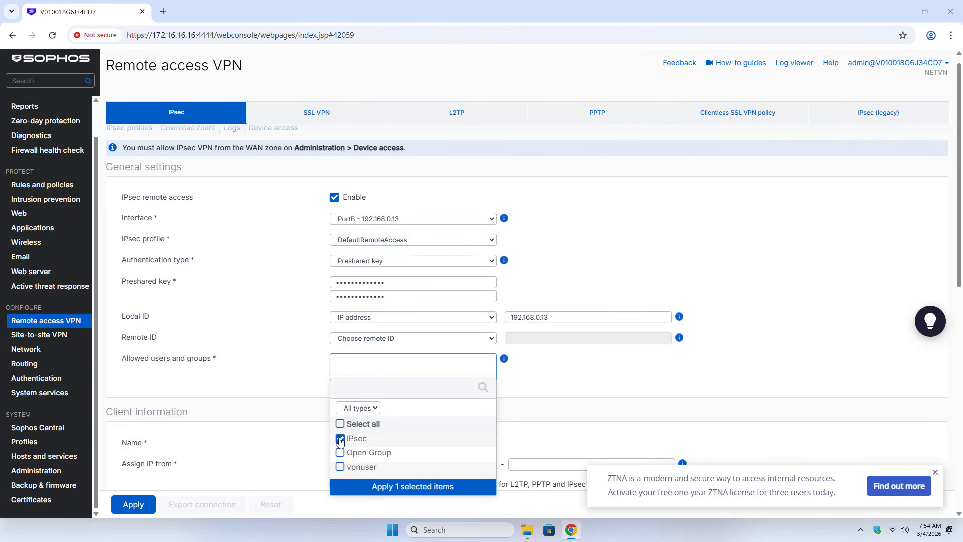
pyautogui.click(392, 487)
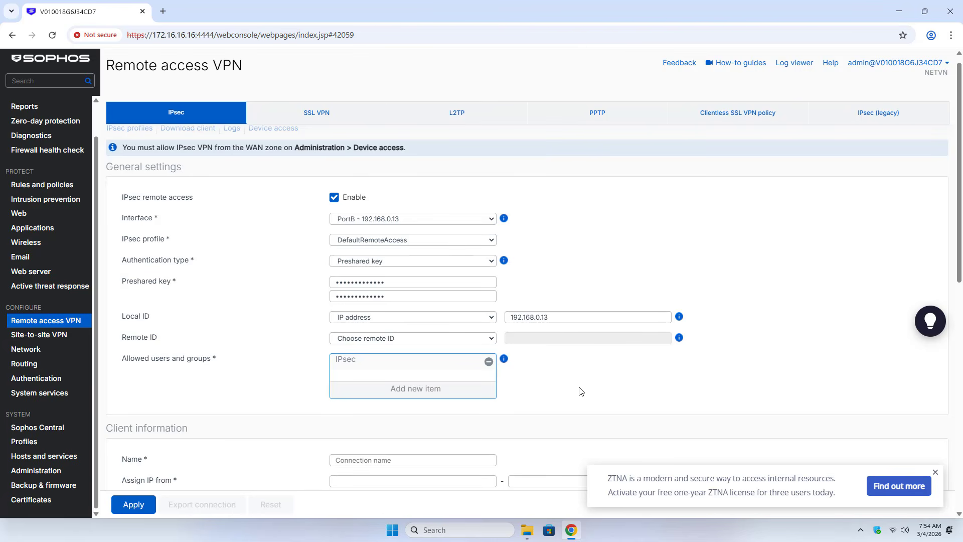
pyautogui.scroll(-3, 583, 390)
# Name the client connection vpnuser and lease addresses 10.1.100.10 to 10.1.100.100
pyautogui.scroll(-1, 582, 386)
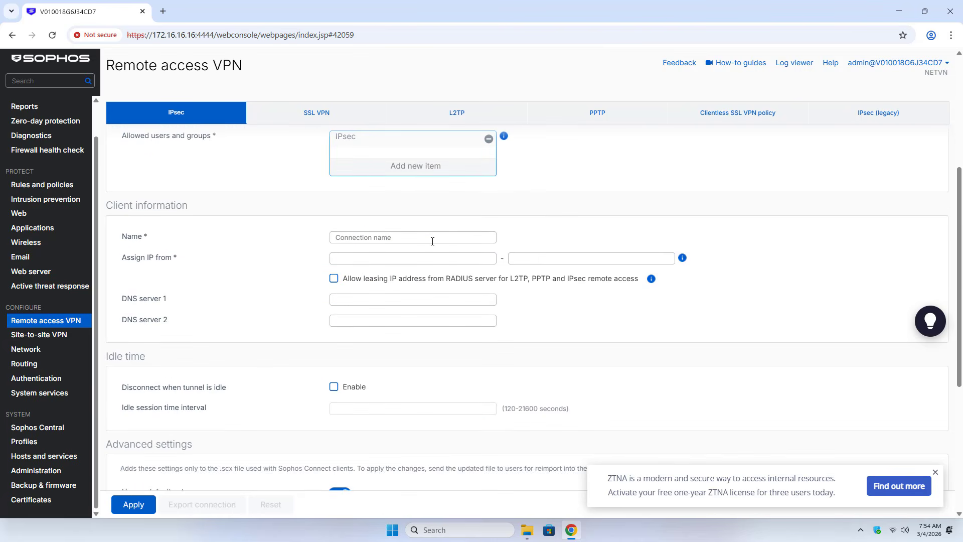
pyautogui.click(441, 238)
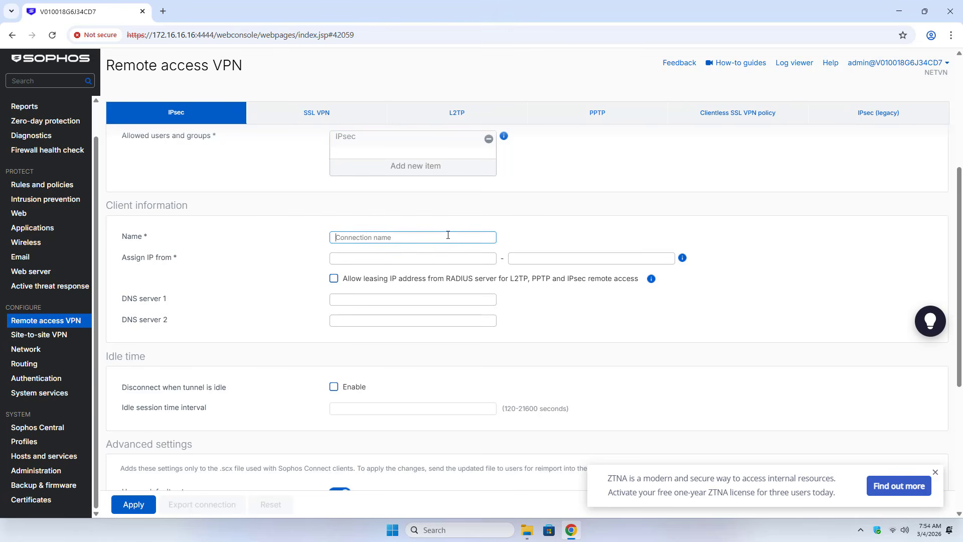
pyautogui.write('vpnuser')
pyautogui.click(412, 262)
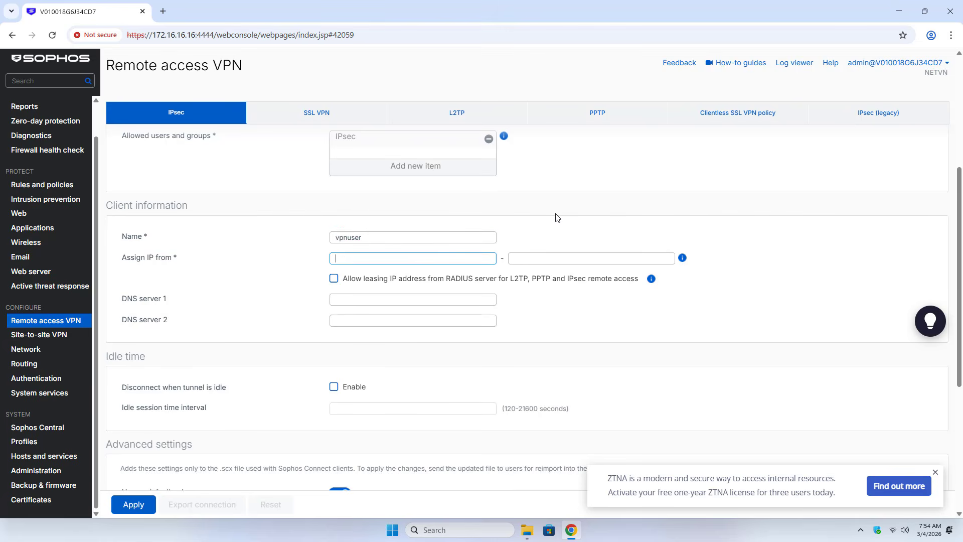
pyautogui.write('10.1.100.10')
pyautogui.moveTo(369, 258); pyautogui.dragTo(329, 261)
pyautogui.hotkey('ctrl', 'c')
pyautogui.click(533, 258)
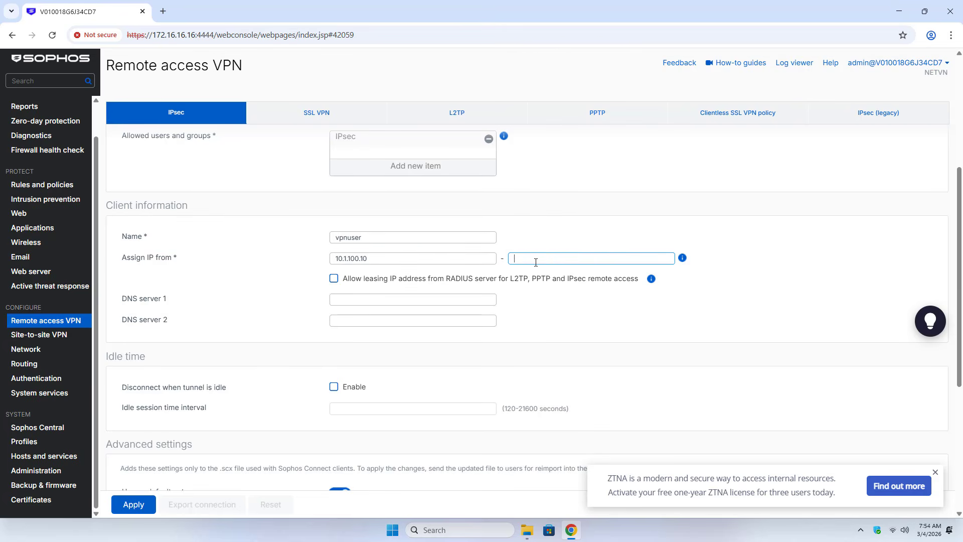
pyautogui.hotkey('ctrl', 'v')
pyautogui.moveTo(548, 259); pyautogui.dragTo(459, 254)
pyautogui.moveTo(371, 259); pyautogui.dragTo(315, 267)
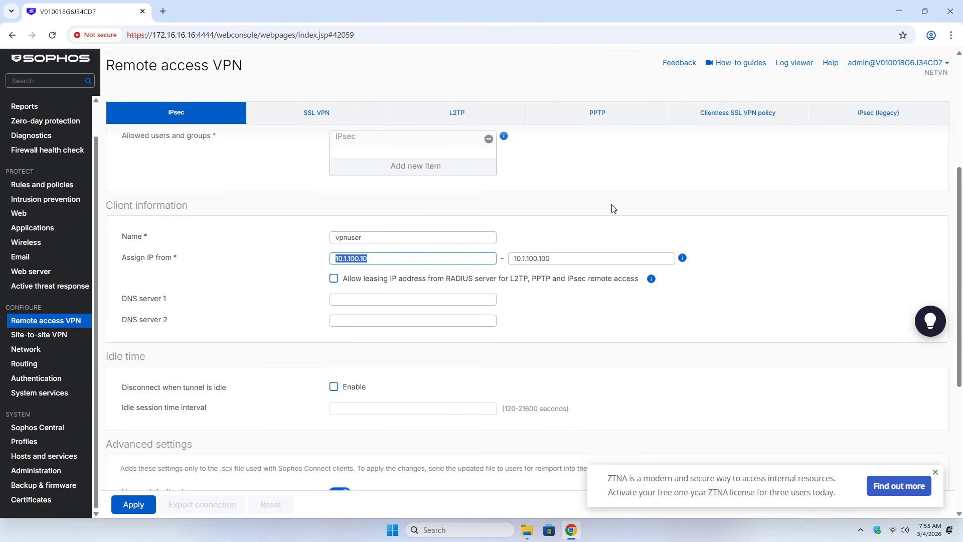
# Set DNS server 1 to 8.8.8.8 and DNS server 2 to 1.1.1.1
pyautogui.click(458, 300)
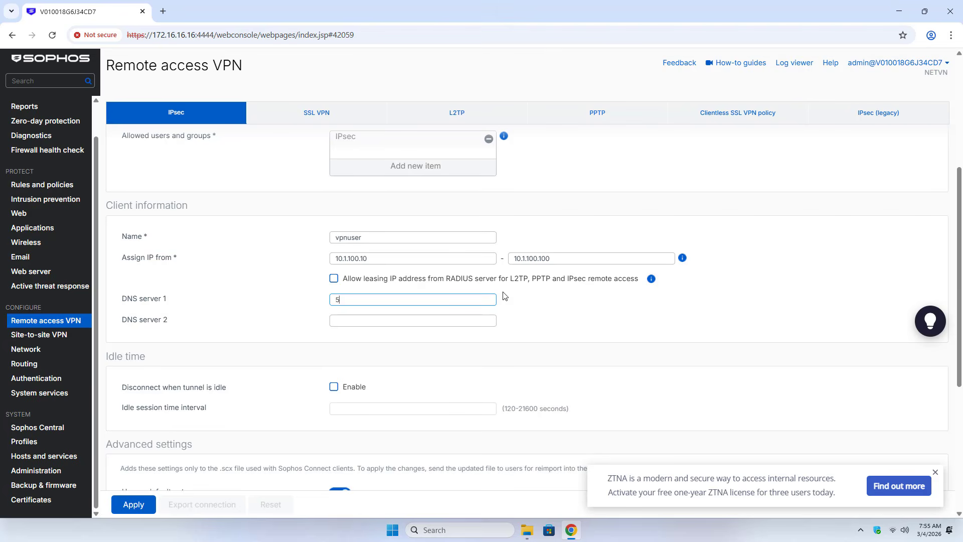
pyautogui.write('8.8.8.8')
pyautogui.click(434, 319)
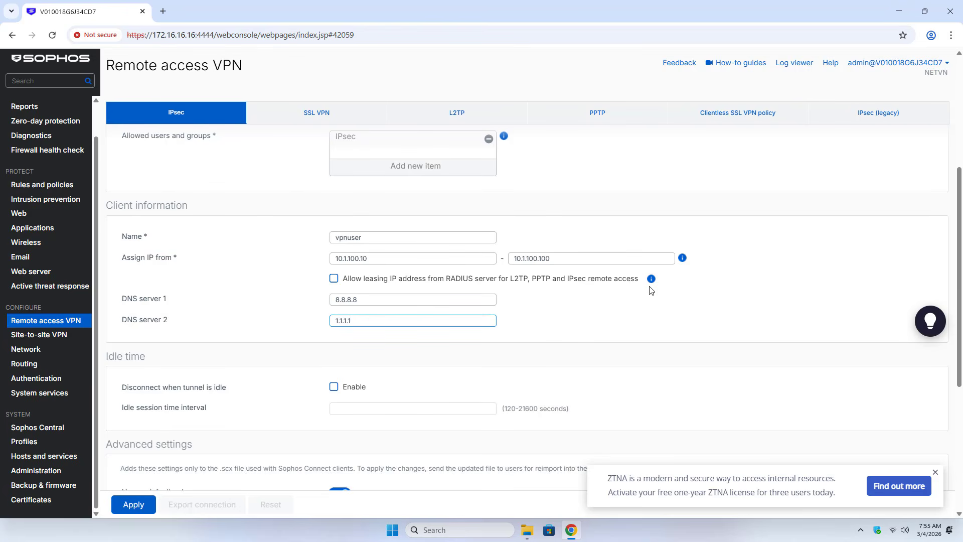
pyautogui.moveTo(959, 374); pyautogui.dragTo(948, 472)
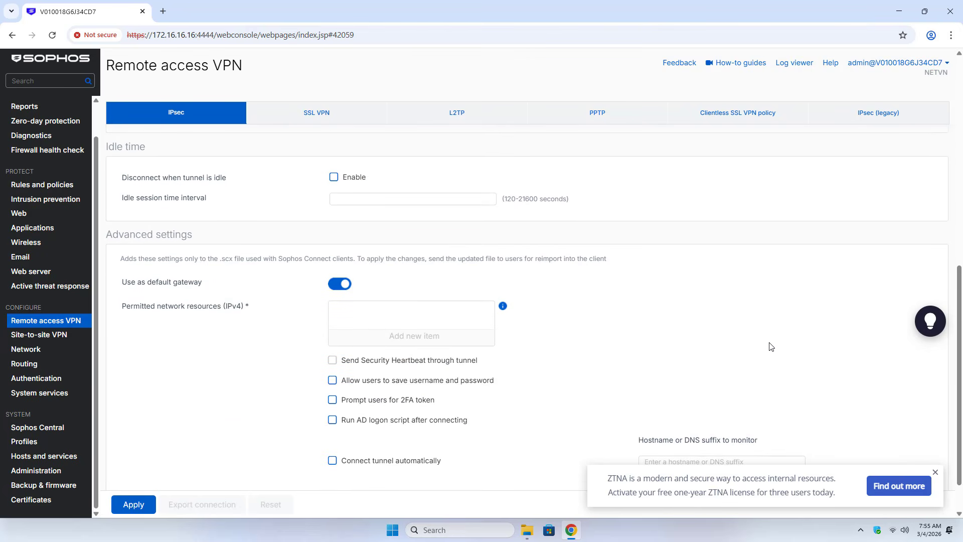
# Disable 'Use as default gateway', permit LAN-subnet, allow saving username and password, and apply
pyautogui.click(339, 286)
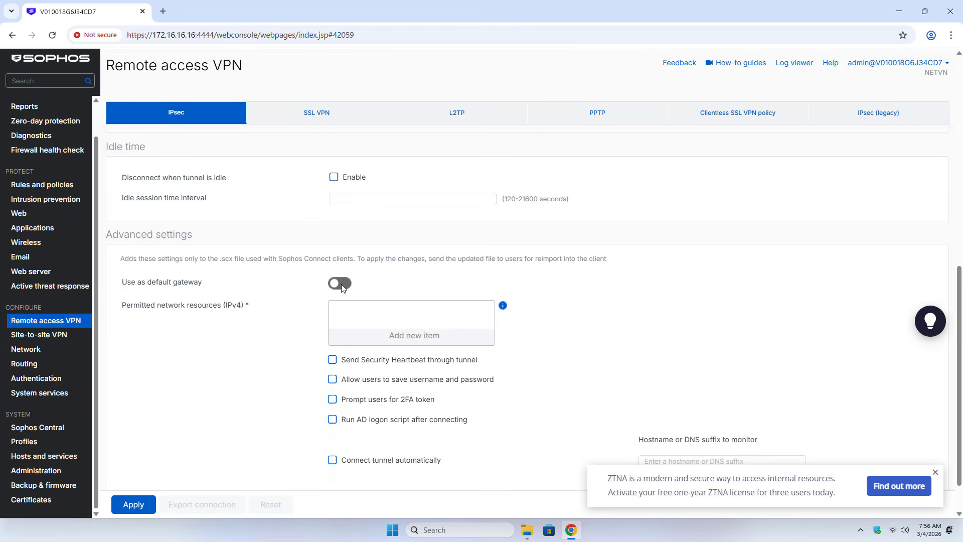
pyautogui.click(407, 336)
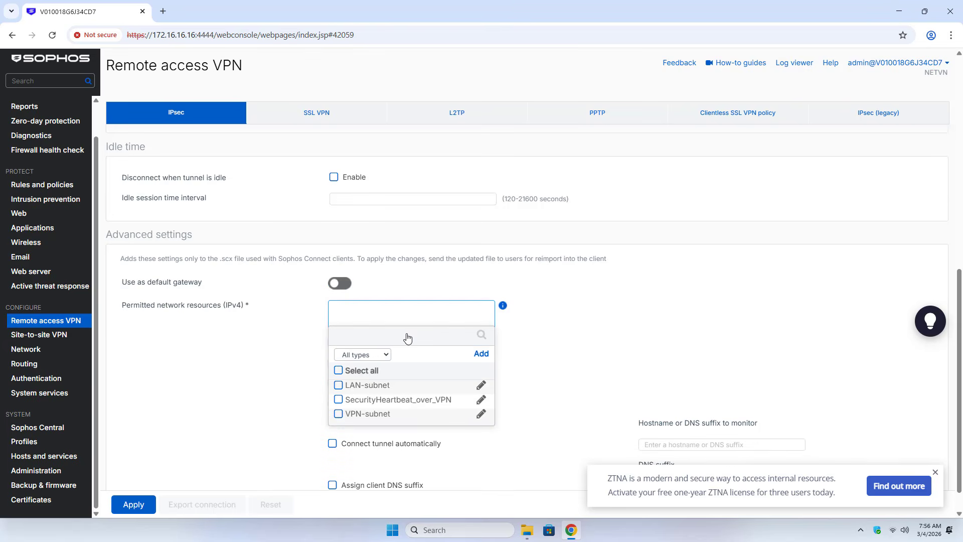
pyautogui.click(339, 386)
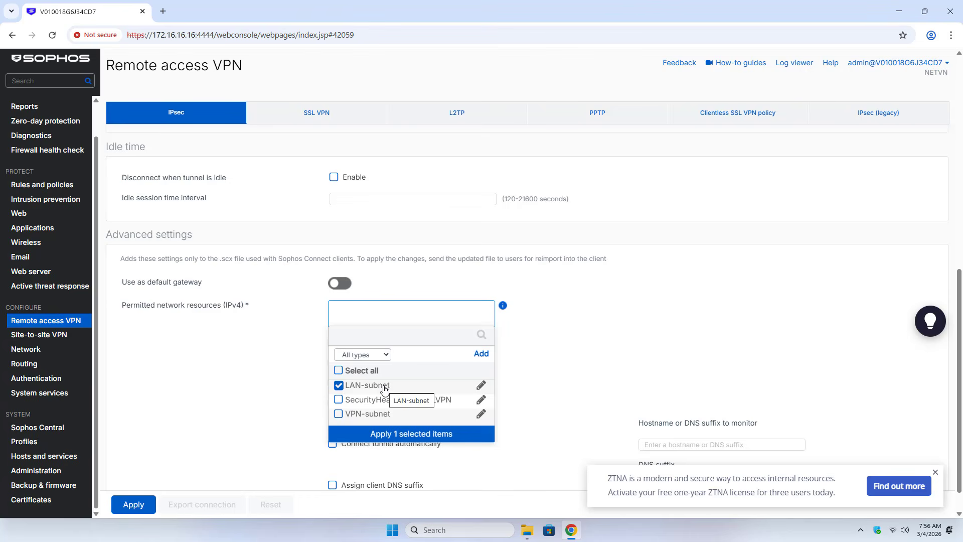
pyautogui.click(397, 435)
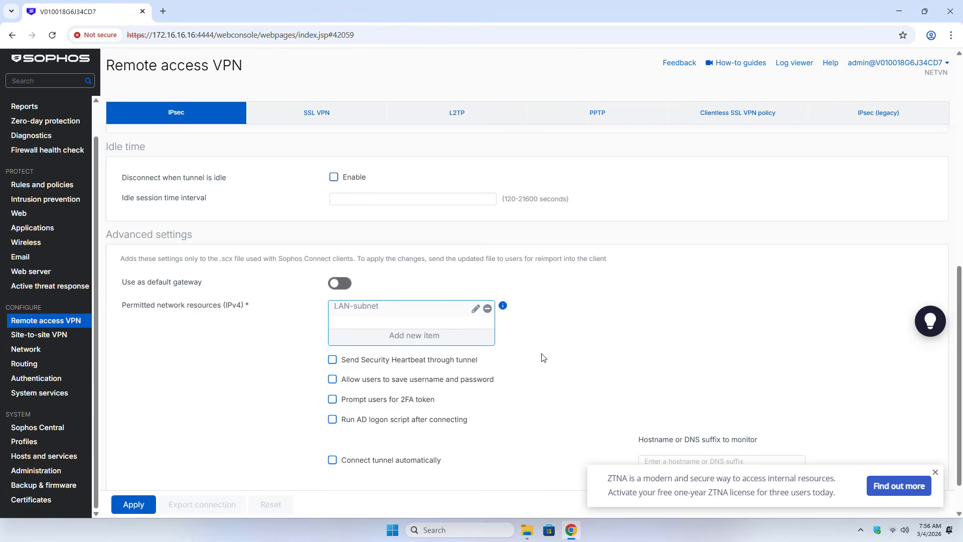
pyautogui.click(333, 380)
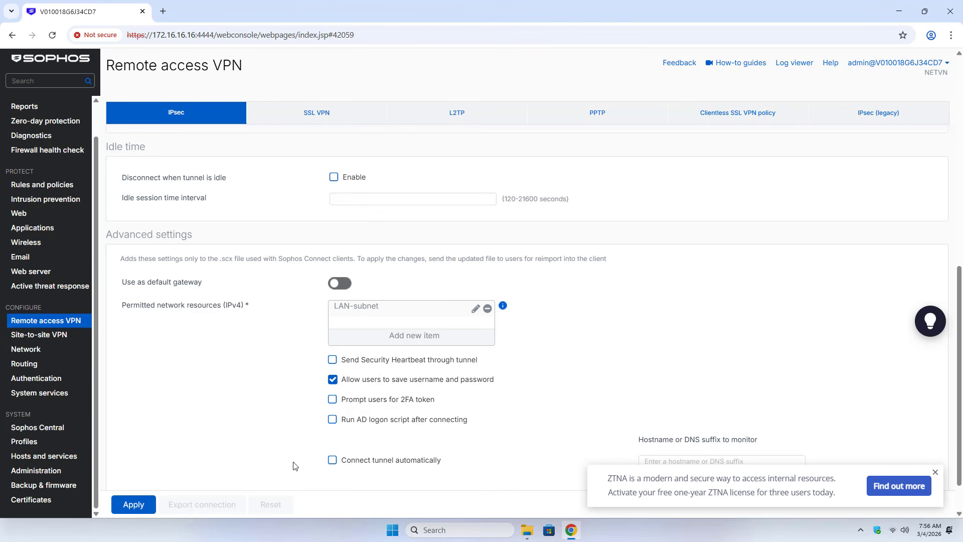
pyautogui.click(140, 506)
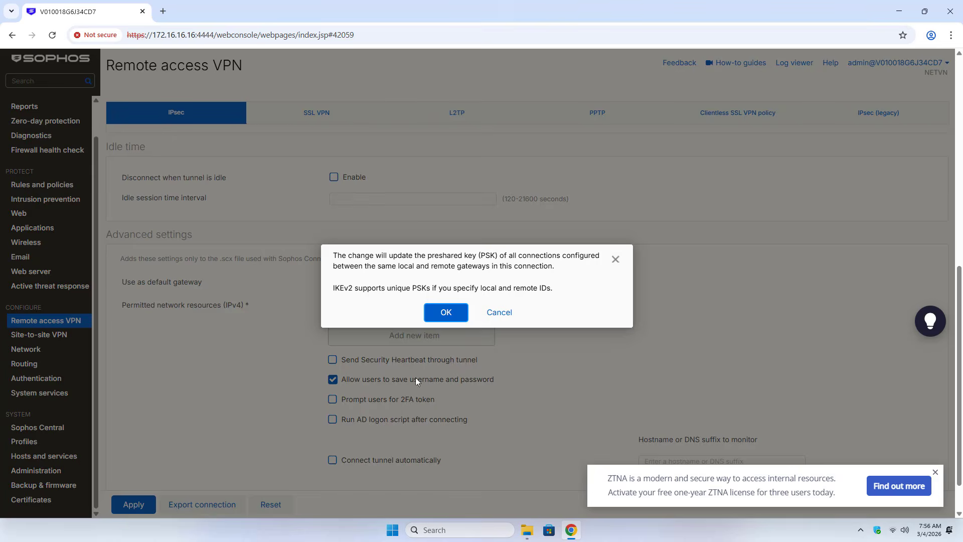
# Accept the preshared key warning, then export vpnuser.tar.gz and show it in its folder
pyautogui.click(450, 315)
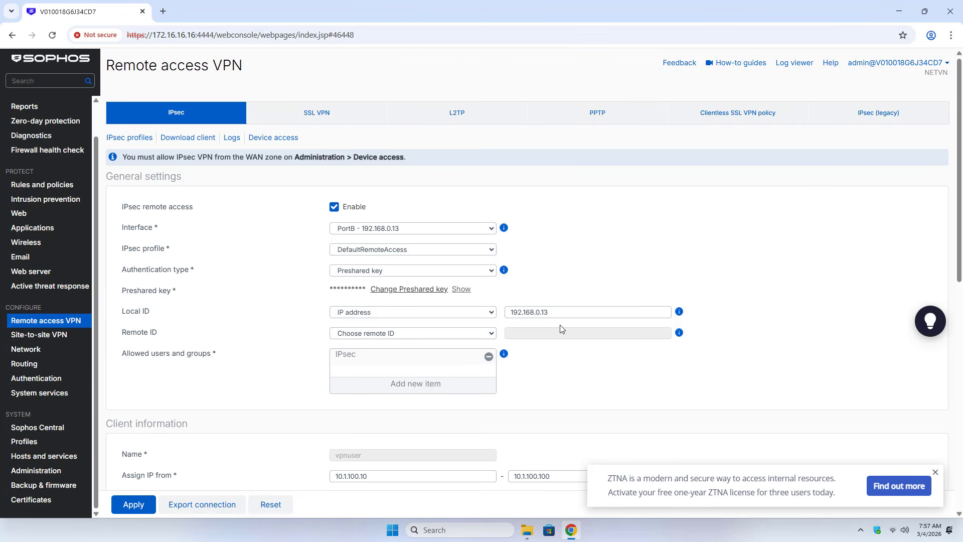
pyautogui.click(199, 505)
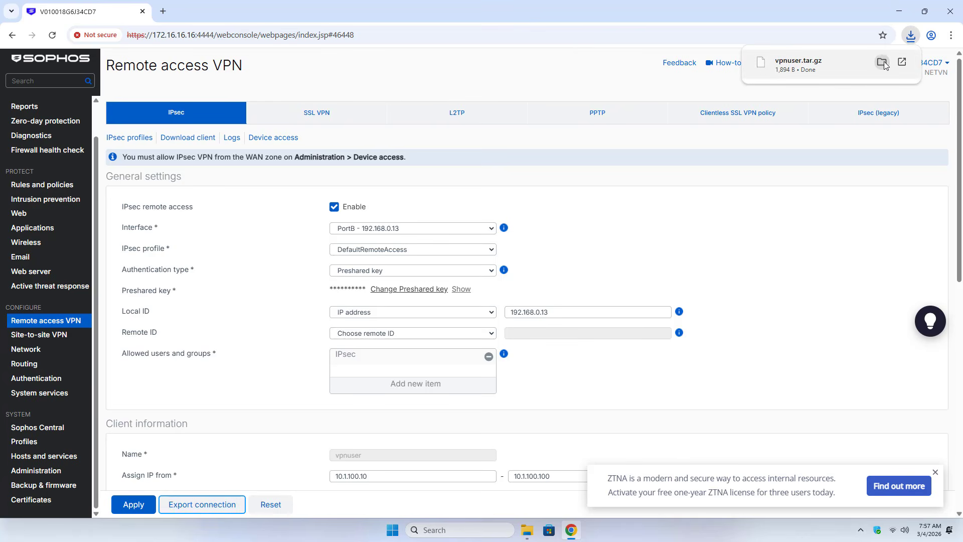
pyautogui.click(881, 62)
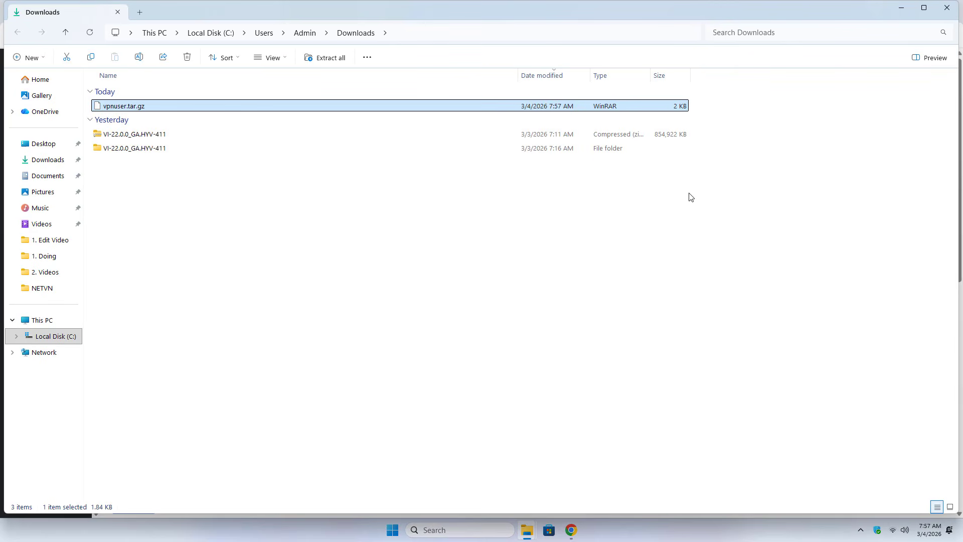
# Extract vpnuser.tar.gz with WinRAR into a vpnuser folder
pyautogui.rightClick(308, 110)
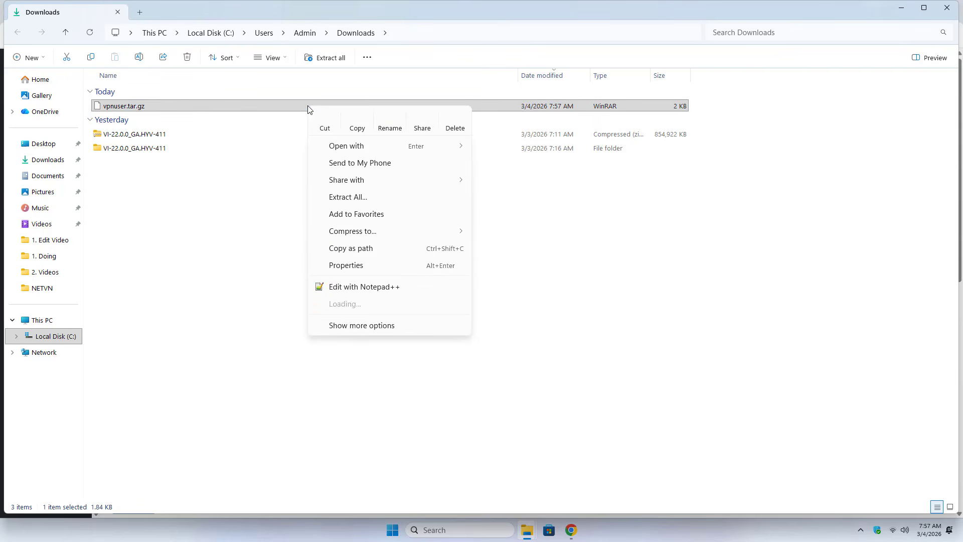
pyautogui.moveTo(466, 303)
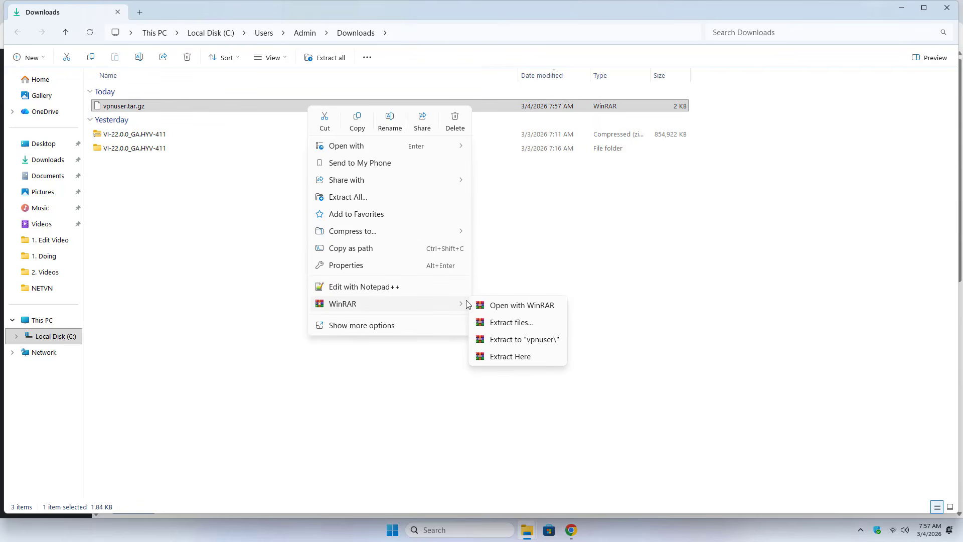
pyautogui.click(537, 344)
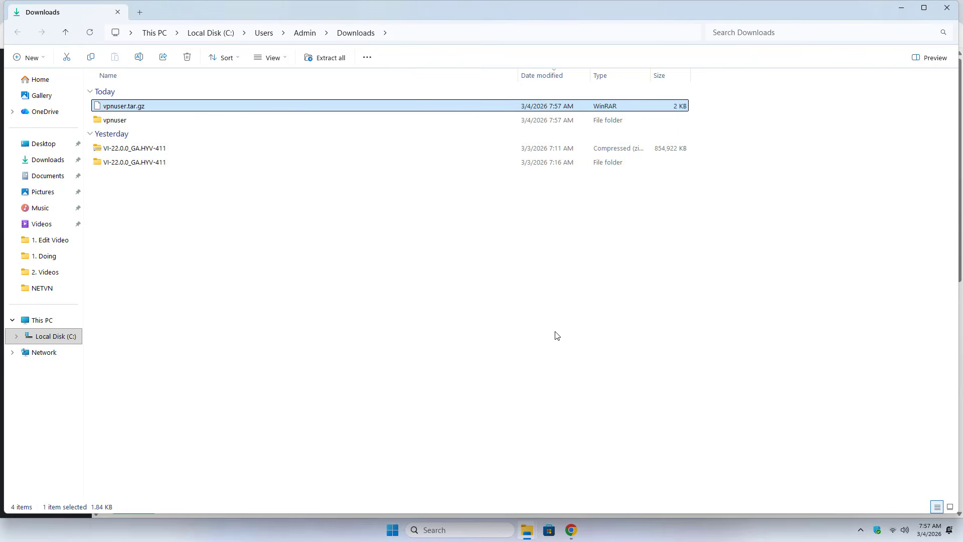
# Inspect vpnuser.scx and vpnuser.tgb in vpnuser\tmp, then close File Explorer
pyautogui.doubleClick(123, 120)
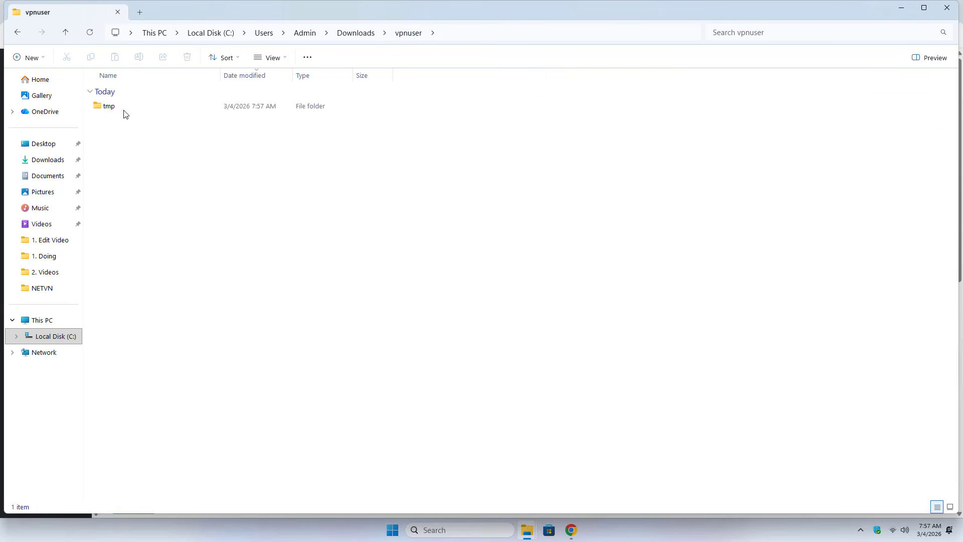
pyautogui.doubleClick(126, 116)
pyautogui.moveTo(113, 168); pyautogui.dragTo(141, 123)
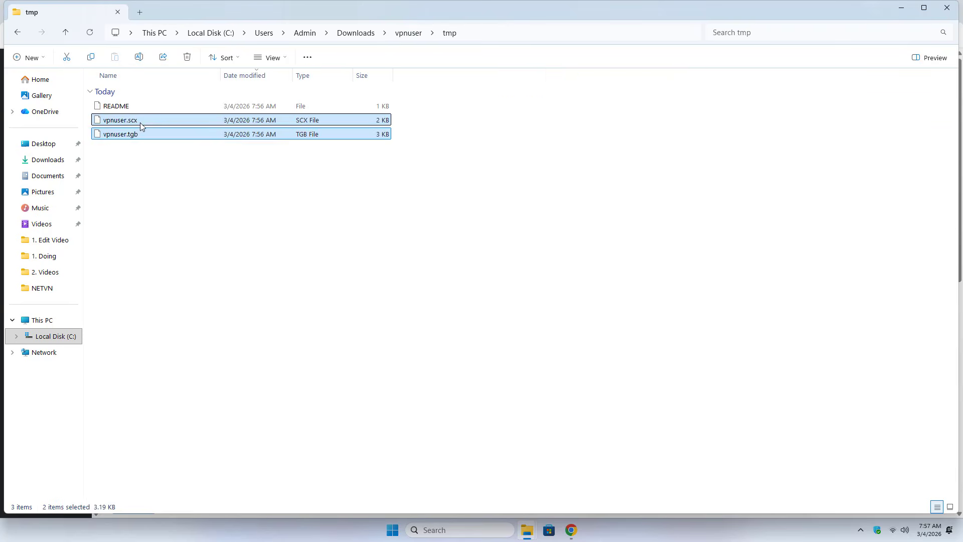
pyautogui.click(142, 121)
pyautogui.click(132, 134)
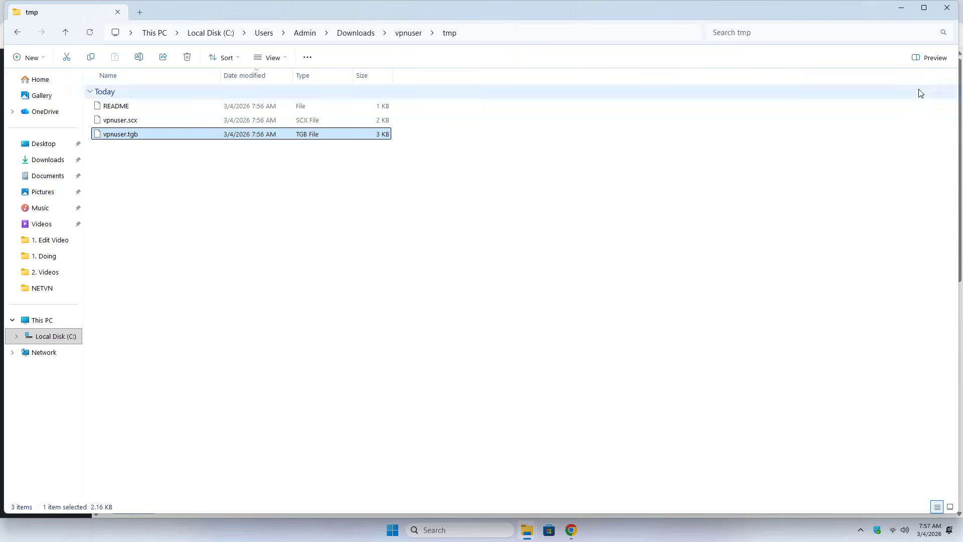
pyautogui.click(947, 7)
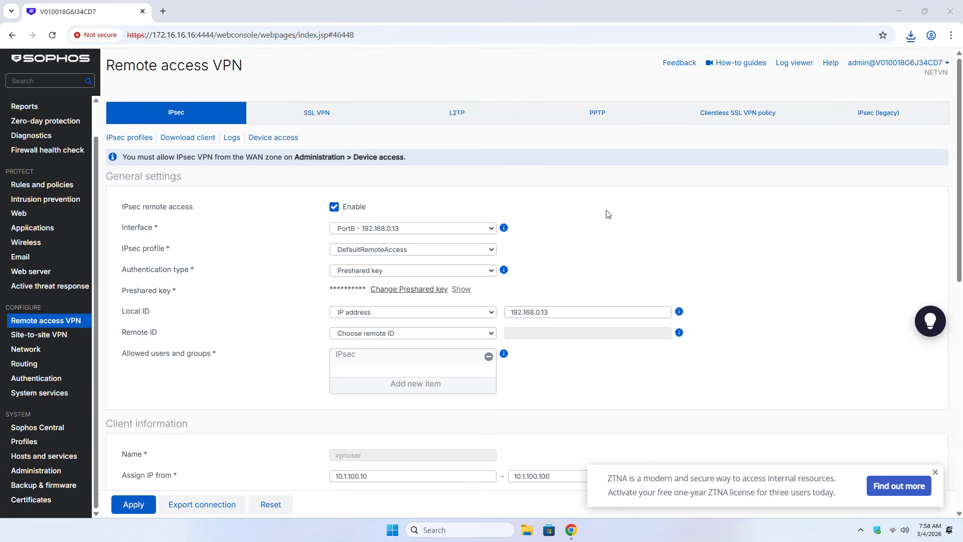
# Start a new firewall rule named IPsecVPN-to-LAN
pyautogui.click(55, 187)
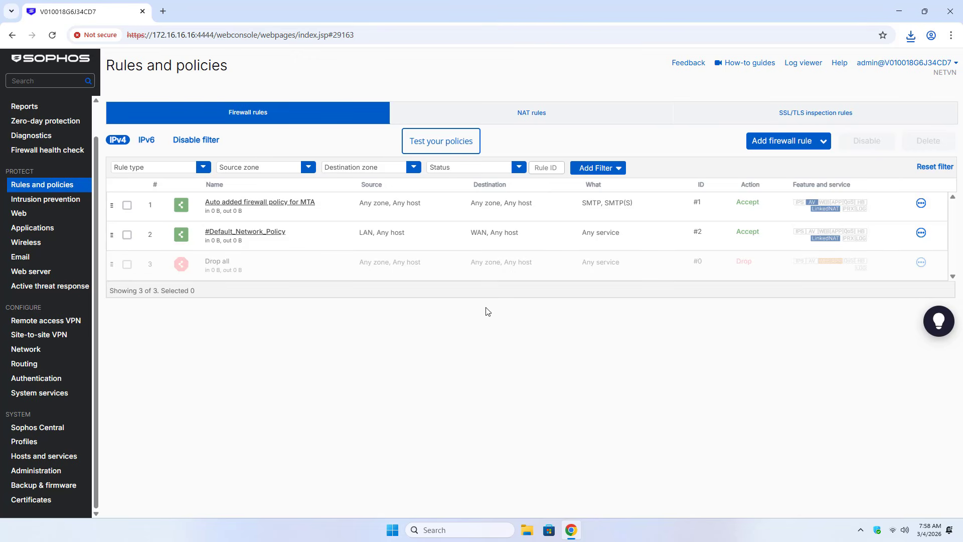
pyautogui.click(823, 143)
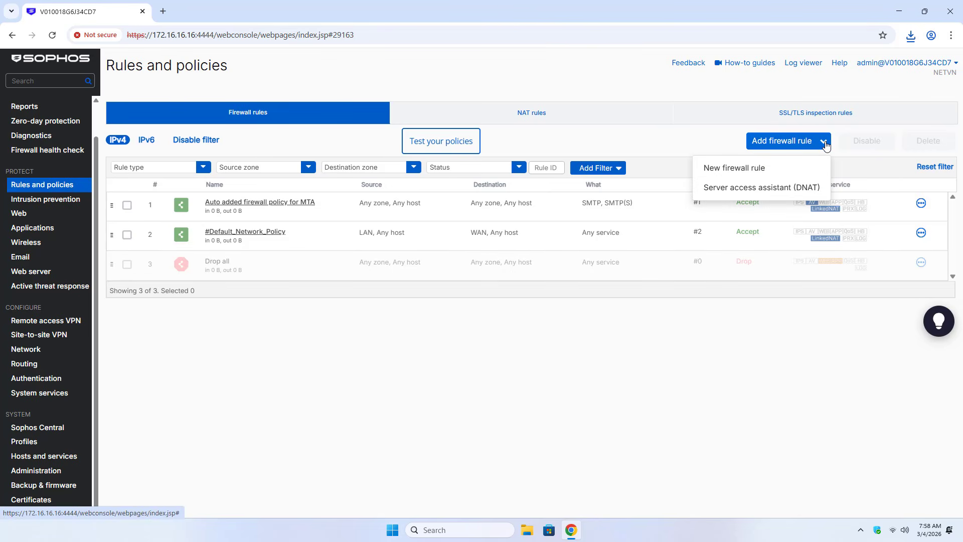
pyautogui.click(755, 170)
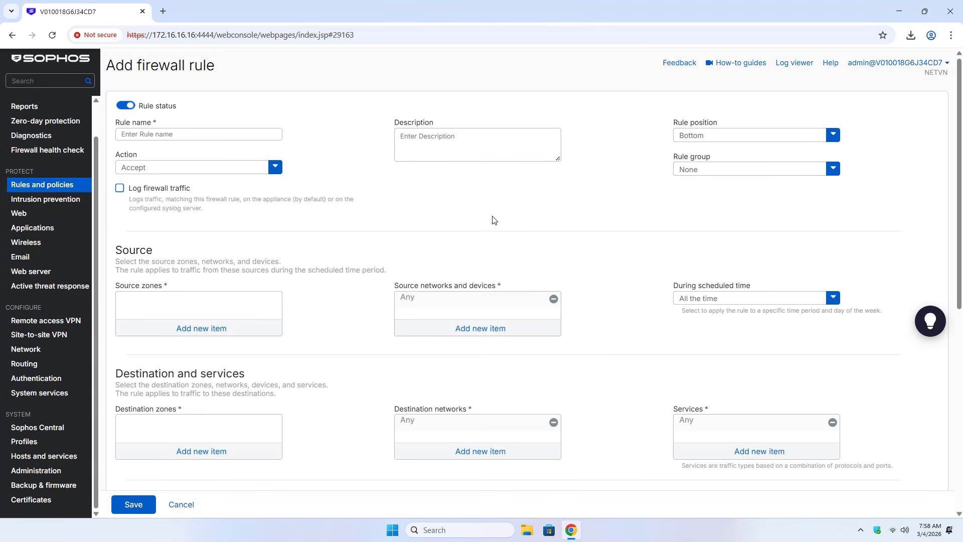
pyautogui.click(155, 132)
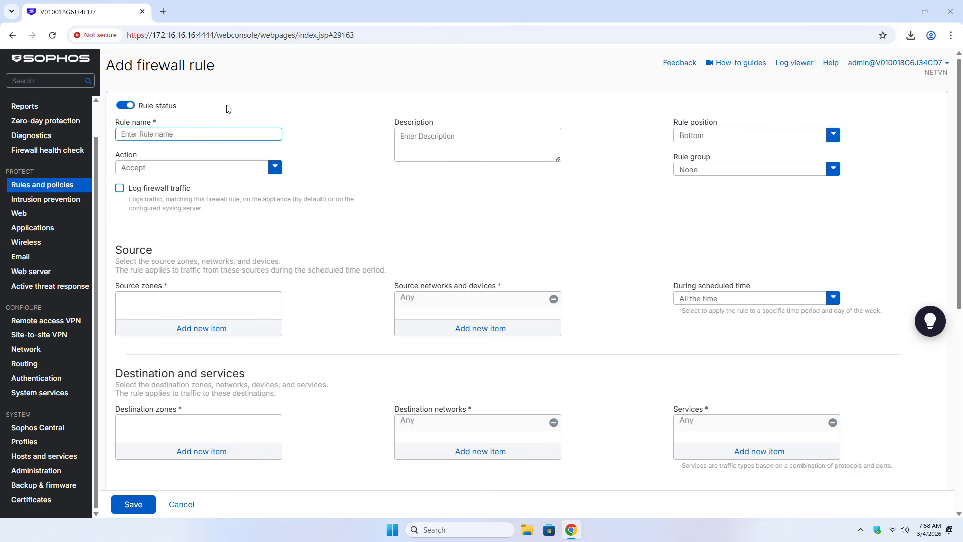
pyautogui.write('IPsecVPN ')
pyautogui.write('to-LAN')
# Set the rule position to Bottom and the action to Accept
pyautogui.click(690, 138)
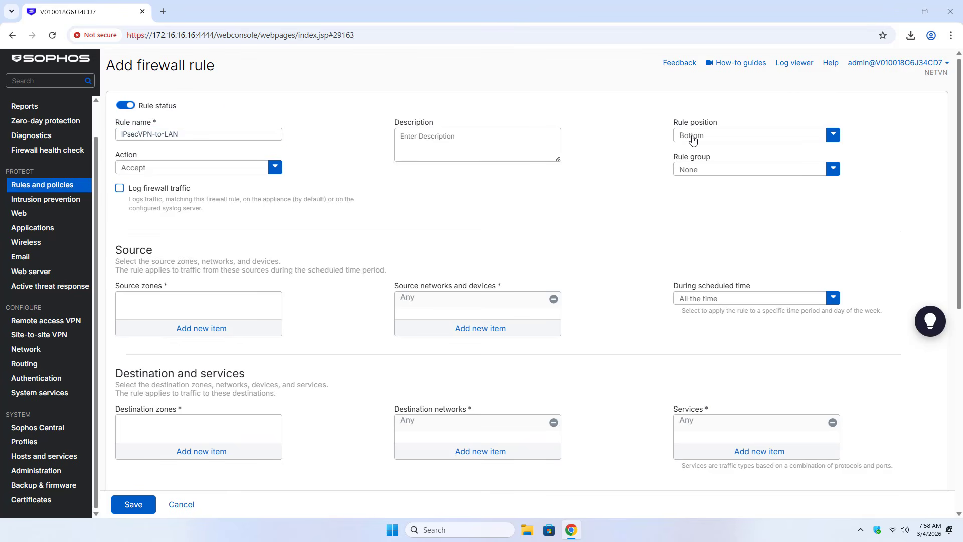
pyautogui.click(688, 149)
pyautogui.click(696, 137)
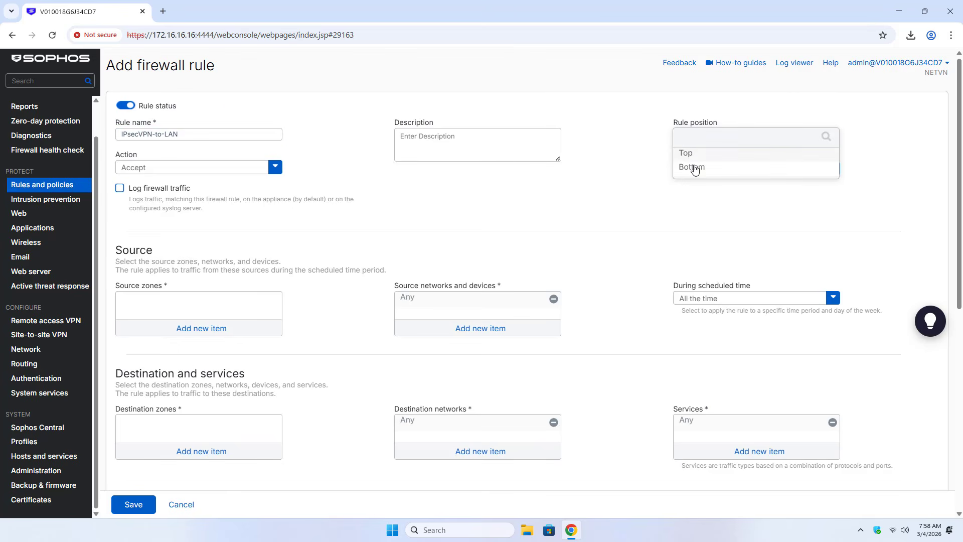
pyautogui.click(695, 168)
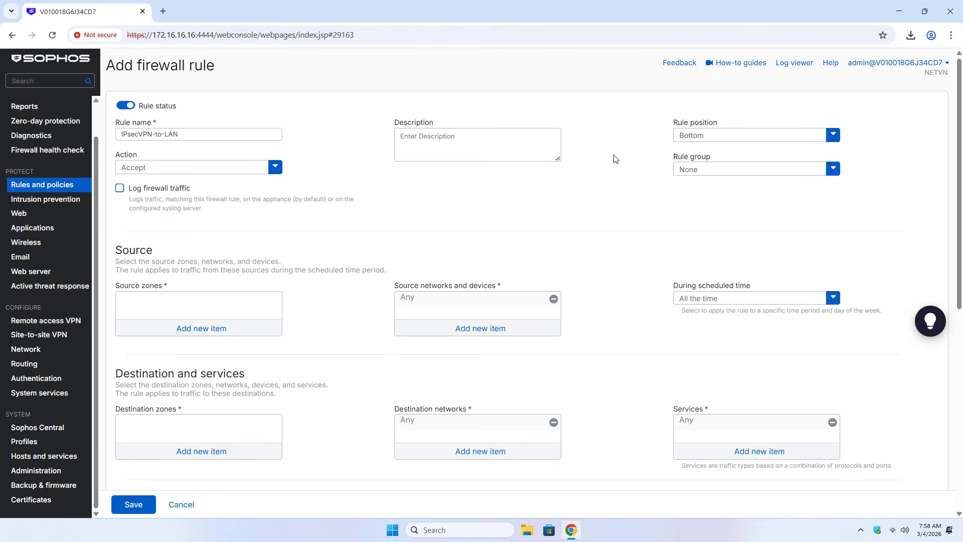
pyautogui.click(219, 164)
pyautogui.click(200, 186)
# Set source zone to VPN and source network to VPN-subnet, replacing Any
pyautogui.click(201, 328)
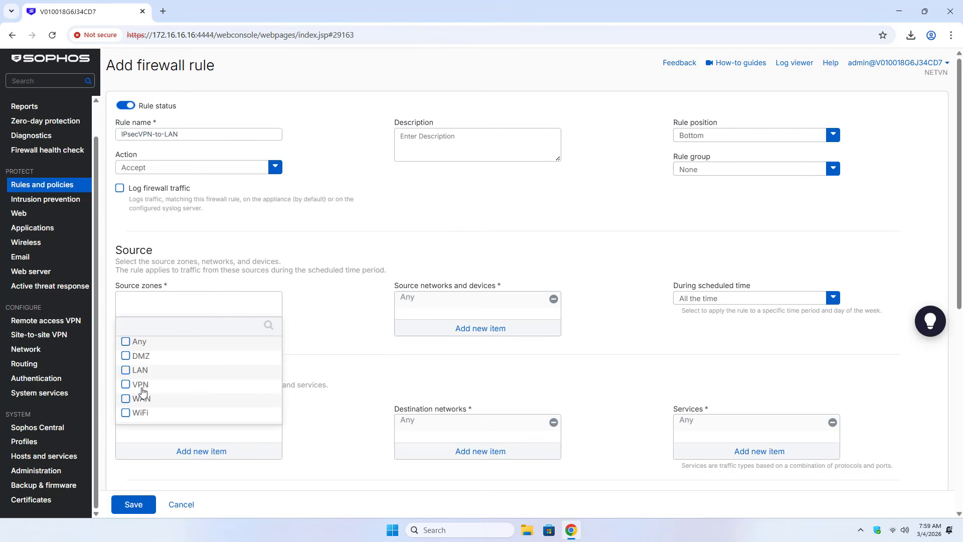
pyautogui.click(126, 385)
pyautogui.click(234, 438)
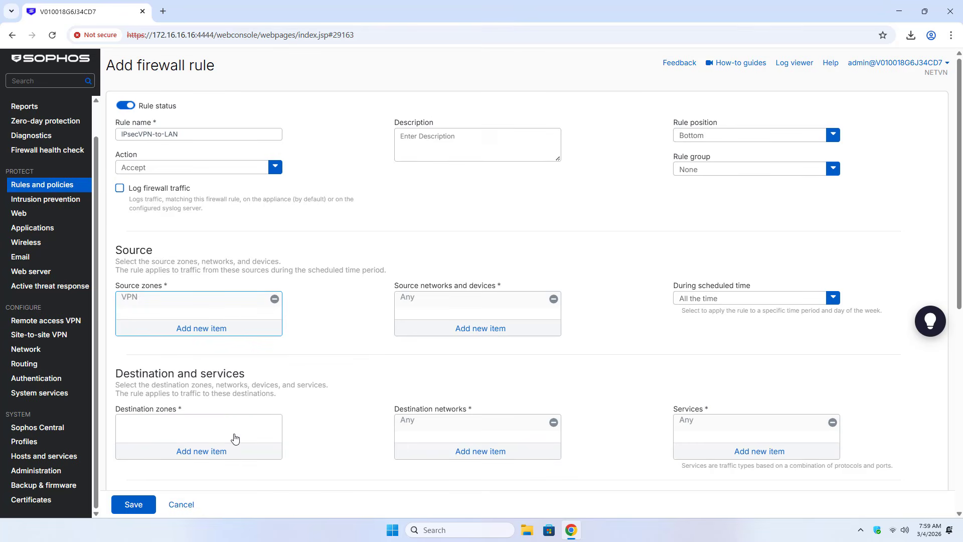
pyautogui.moveTo(132, 302)
pyautogui.click(471, 329)
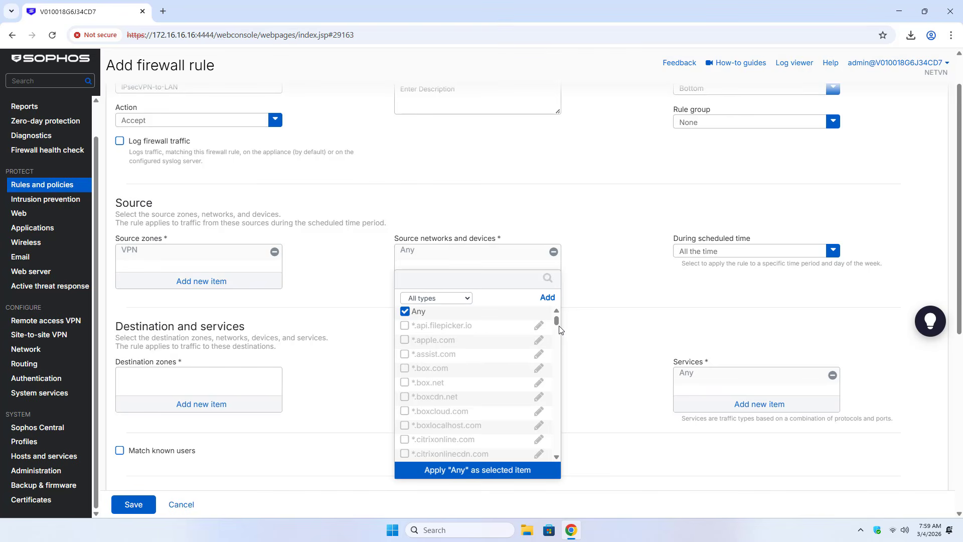
pyautogui.click(450, 299)
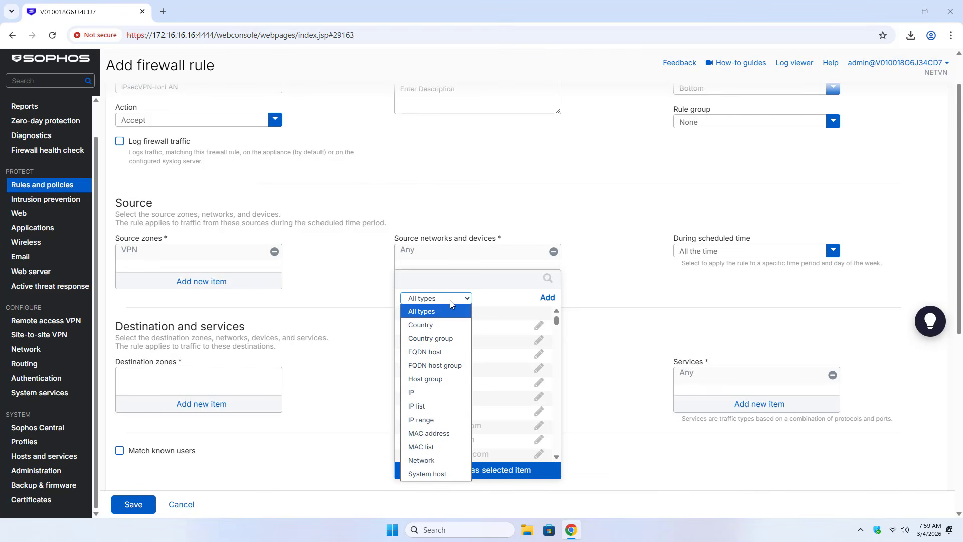
pyautogui.click(445, 459)
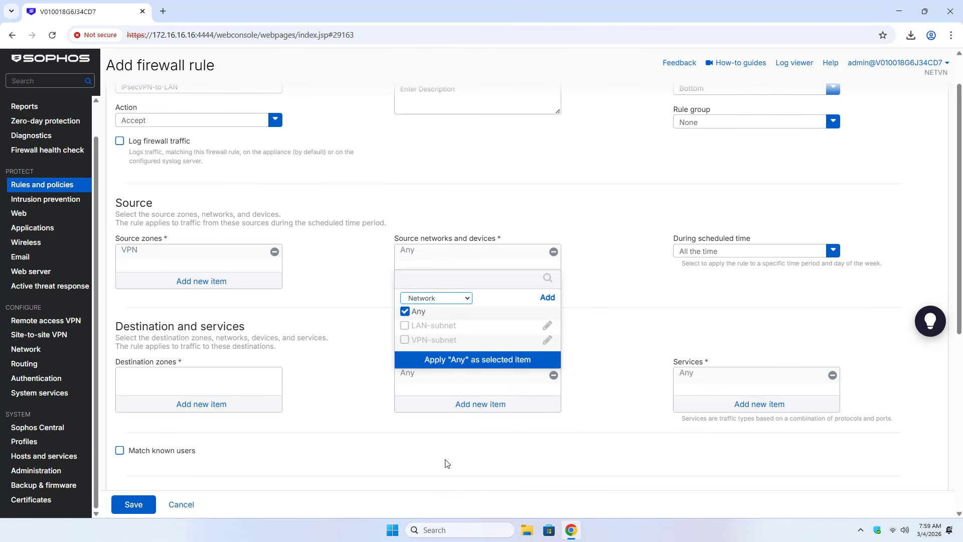
pyautogui.click(405, 336)
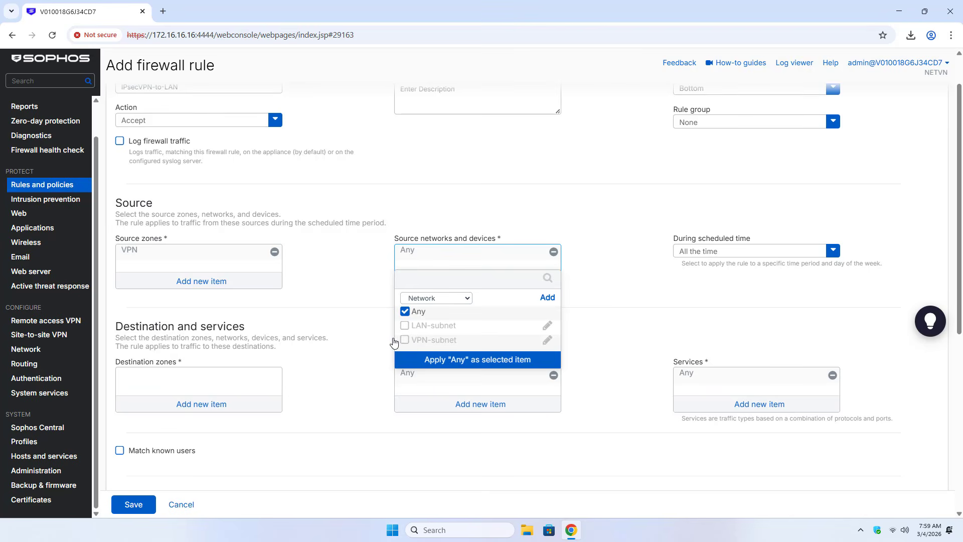
pyautogui.click(405, 311)
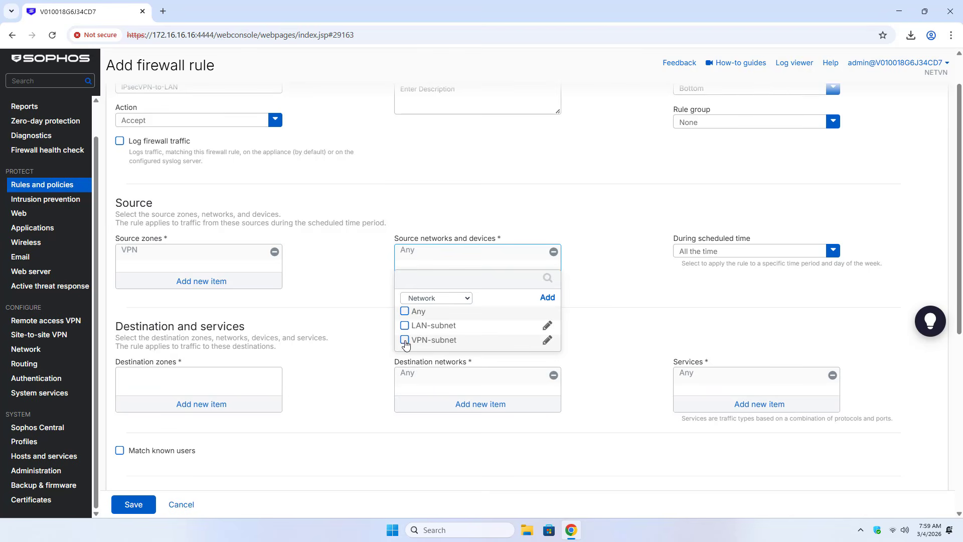
pyautogui.click(404, 340)
pyautogui.click(472, 362)
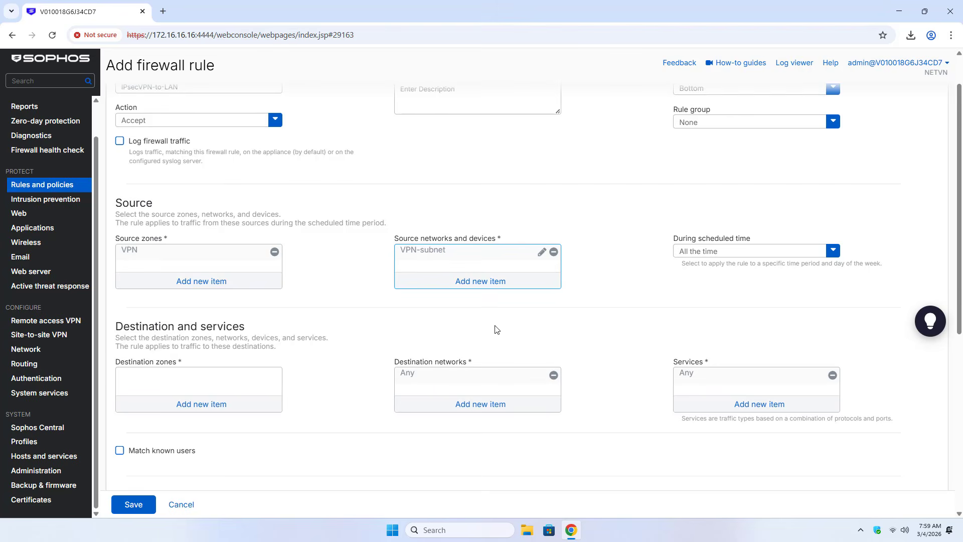
# Set the schedule to All the time and the destination zone to LAN
pyautogui.click(715, 255)
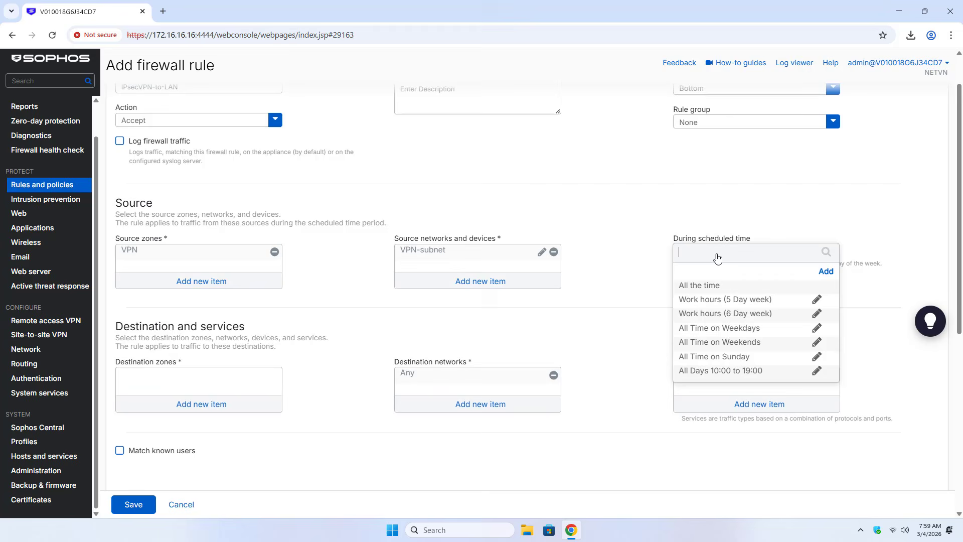
pyautogui.click(707, 285)
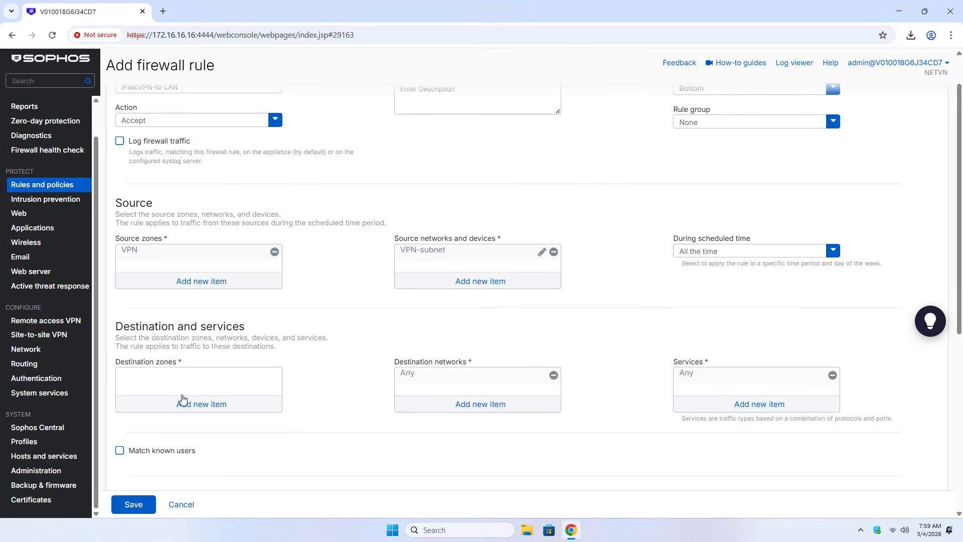
pyautogui.click(206, 405)
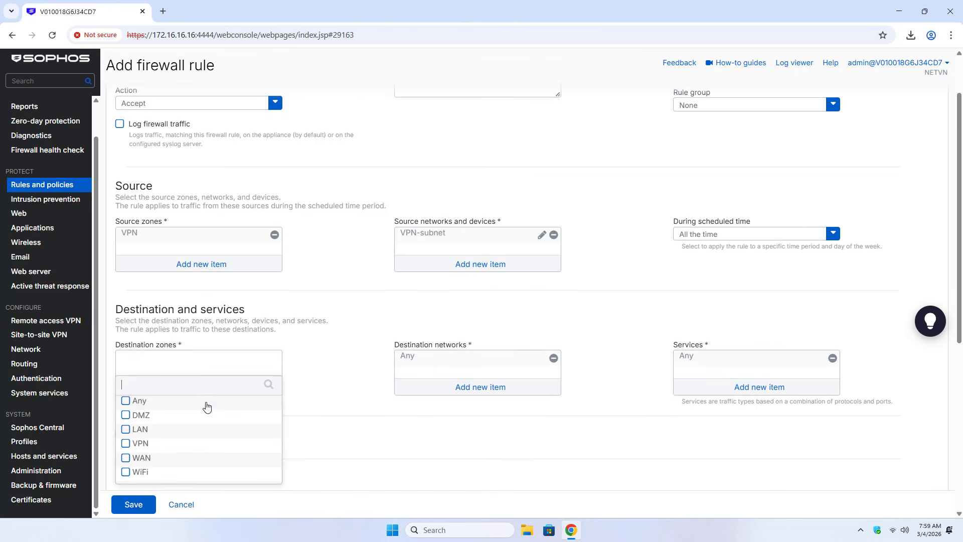
pyautogui.click(126, 425)
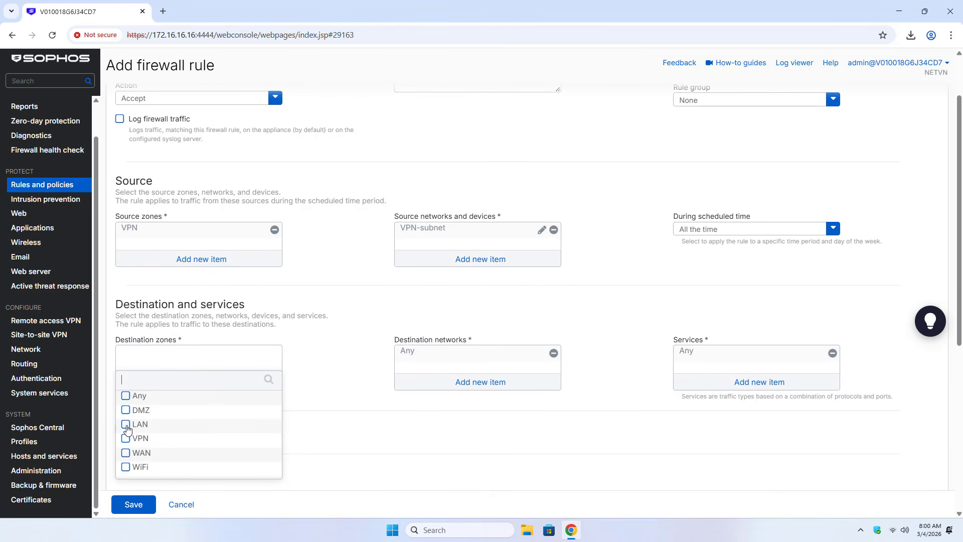
pyautogui.click(216, 485)
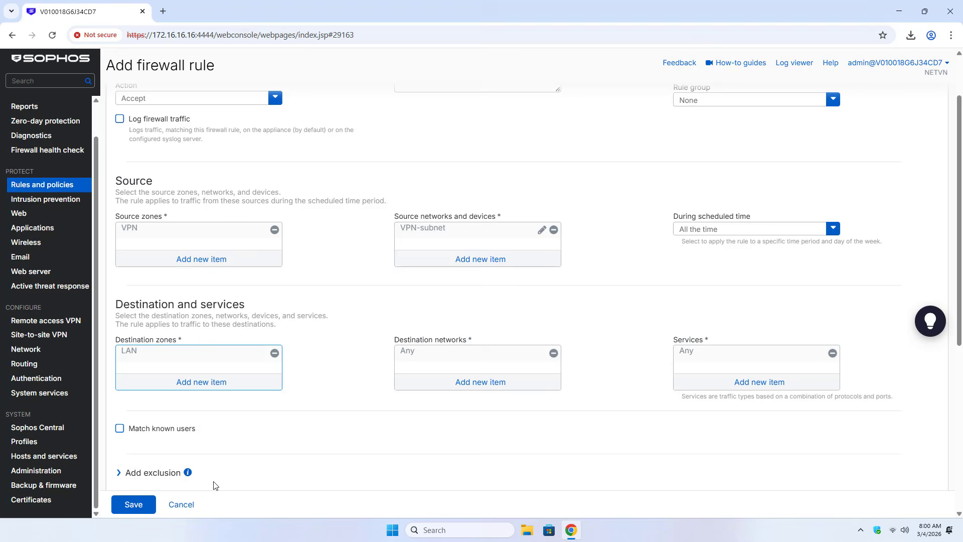
# Set the destination network to LAN-subnet instead of Any and enable Match known users
pyautogui.click(498, 382)
pyautogui.click(405, 311)
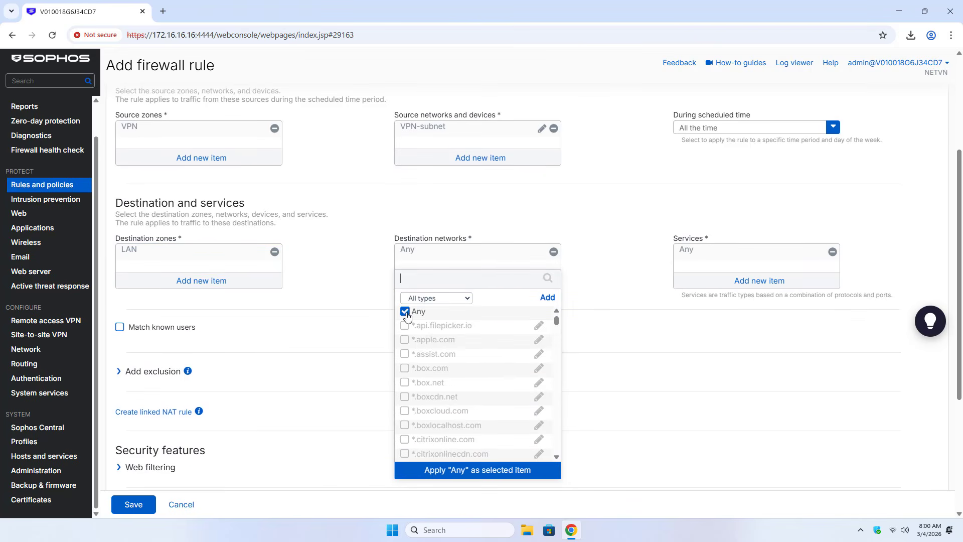
pyautogui.click(425, 299)
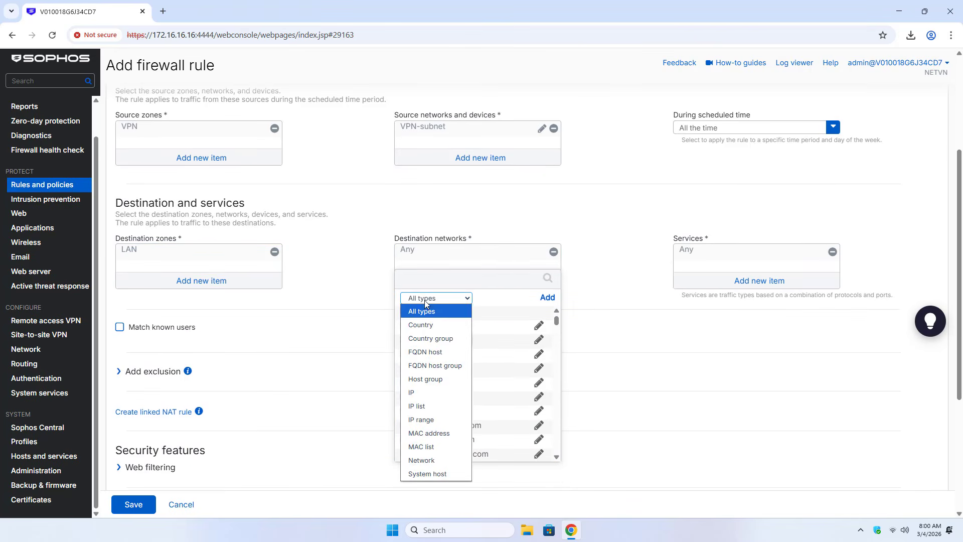
pyautogui.click(433, 462)
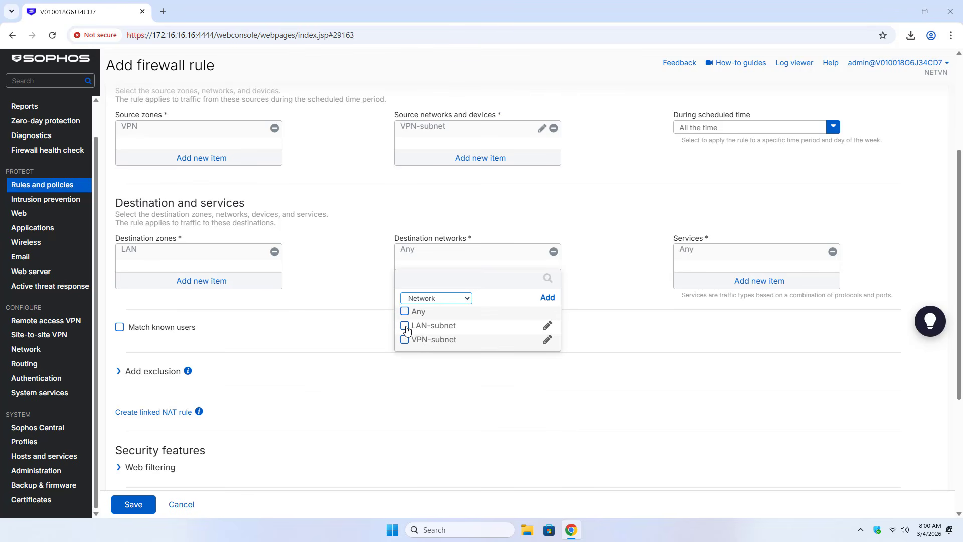
pyautogui.click(405, 327)
pyautogui.click(469, 360)
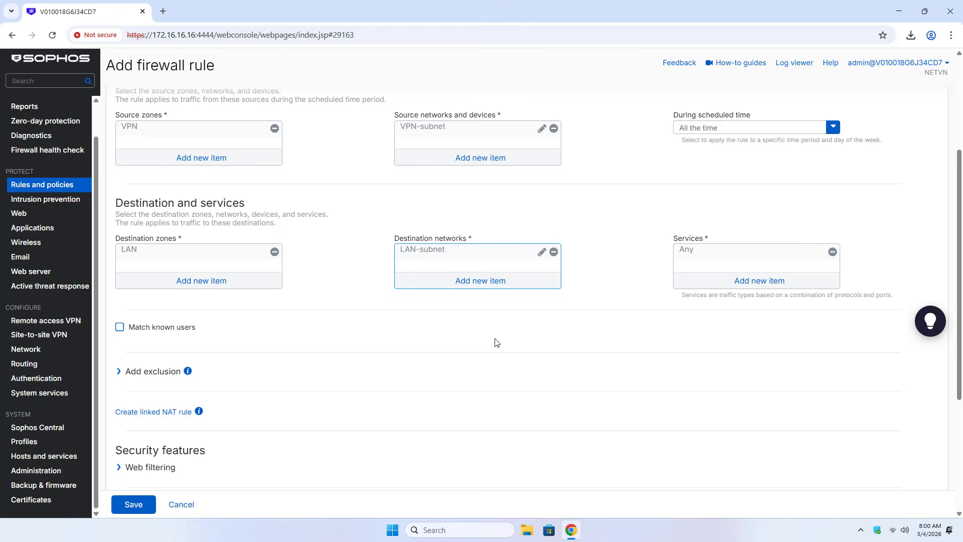
pyautogui.click(120, 330)
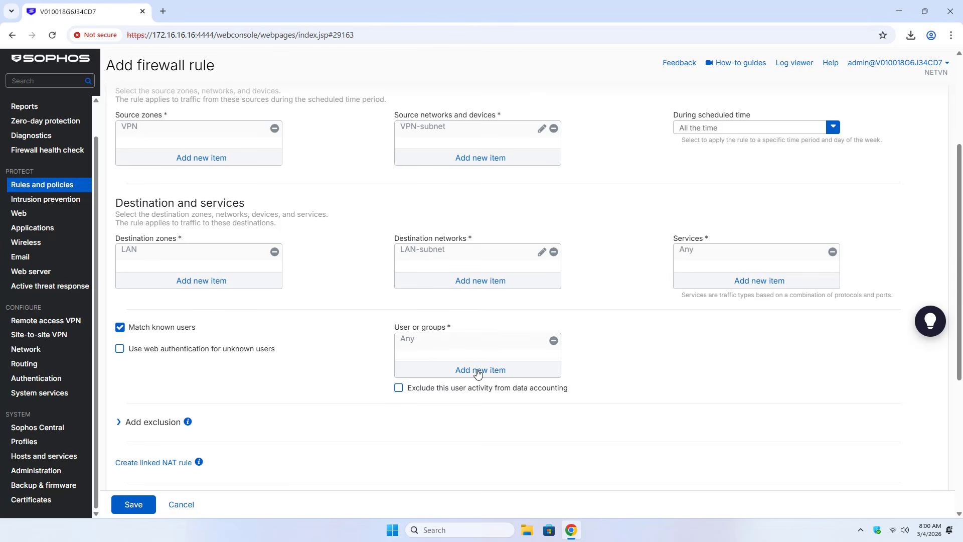
# Limit the rule's users to the IPsec group instead of Any, and save IPsecVPN-to-LAN
pyautogui.click(479, 373)
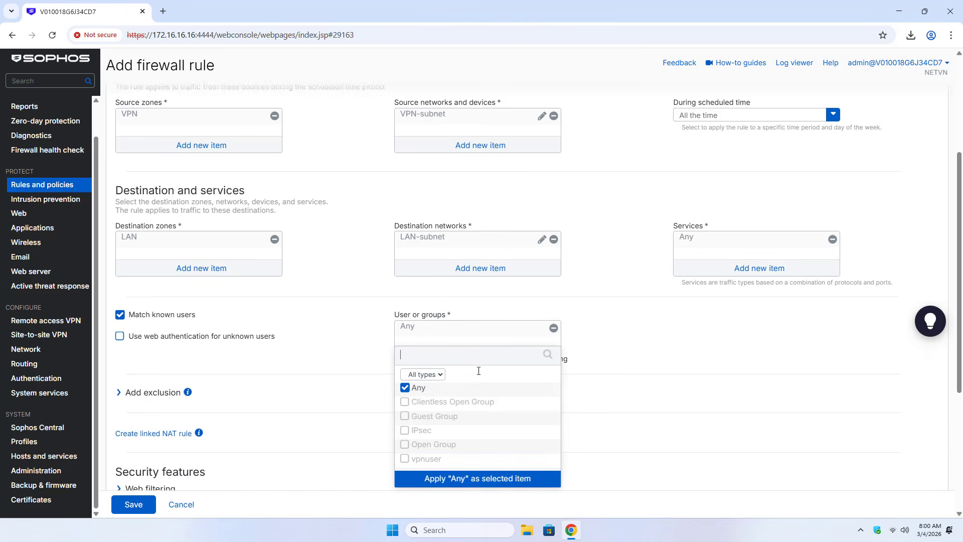
pyautogui.click(406, 379)
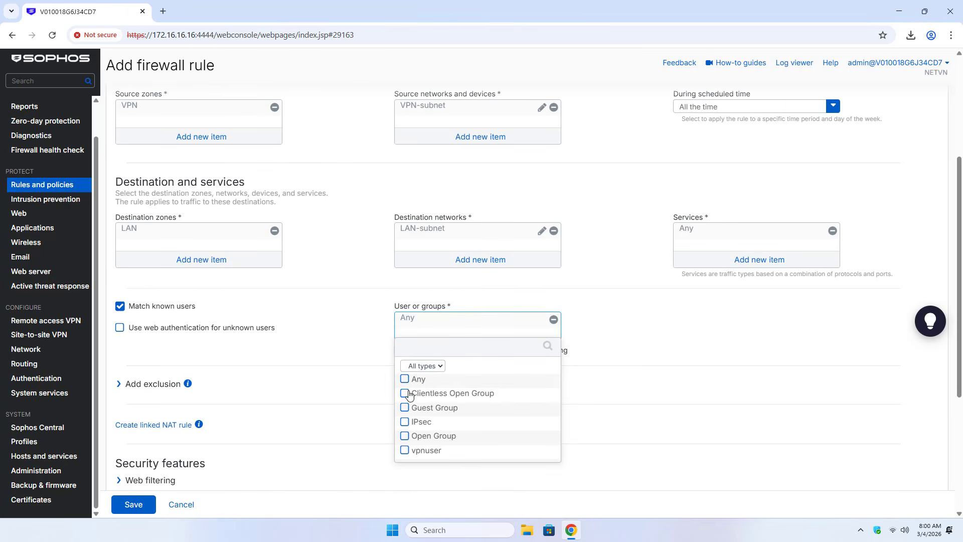
pyautogui.click(408, 423)
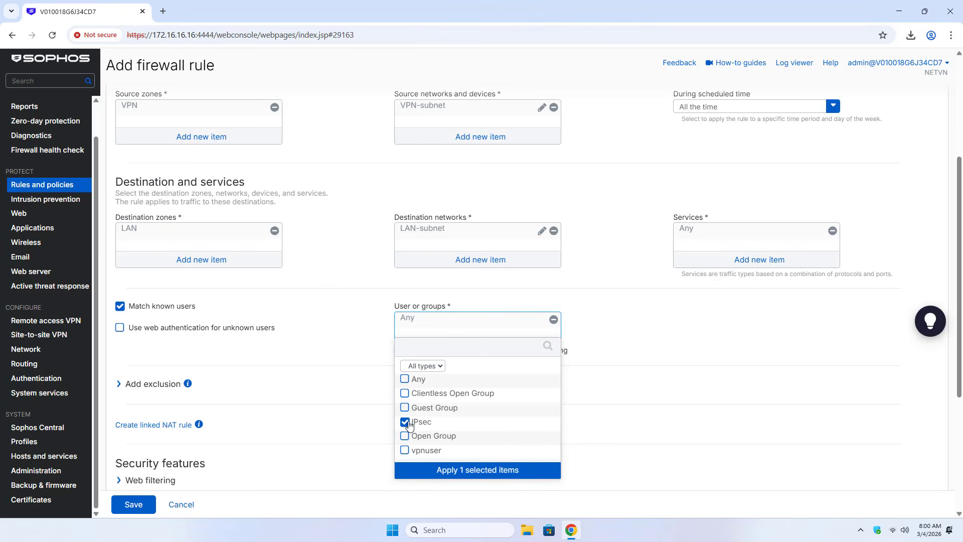
pyautogui.click(461, 472)
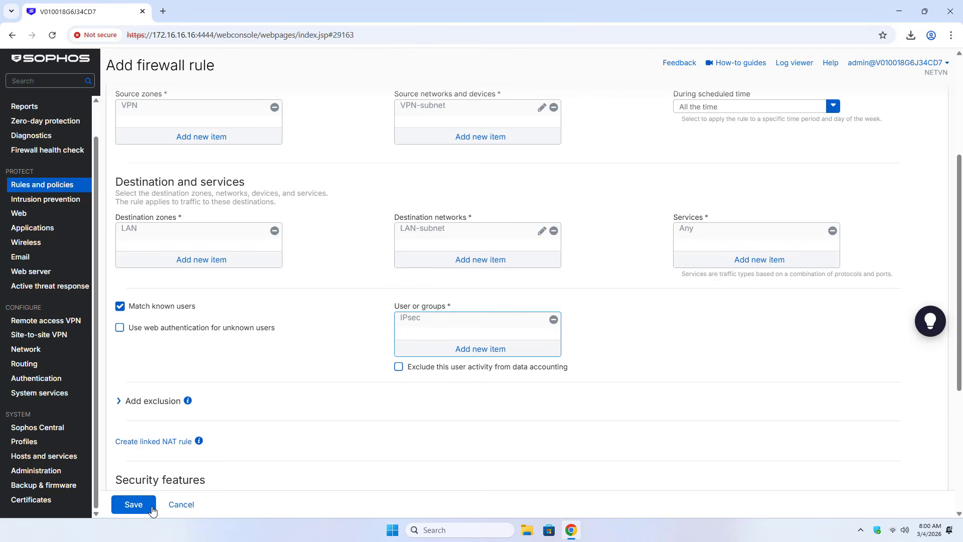
pyautogui.click(132, 504)
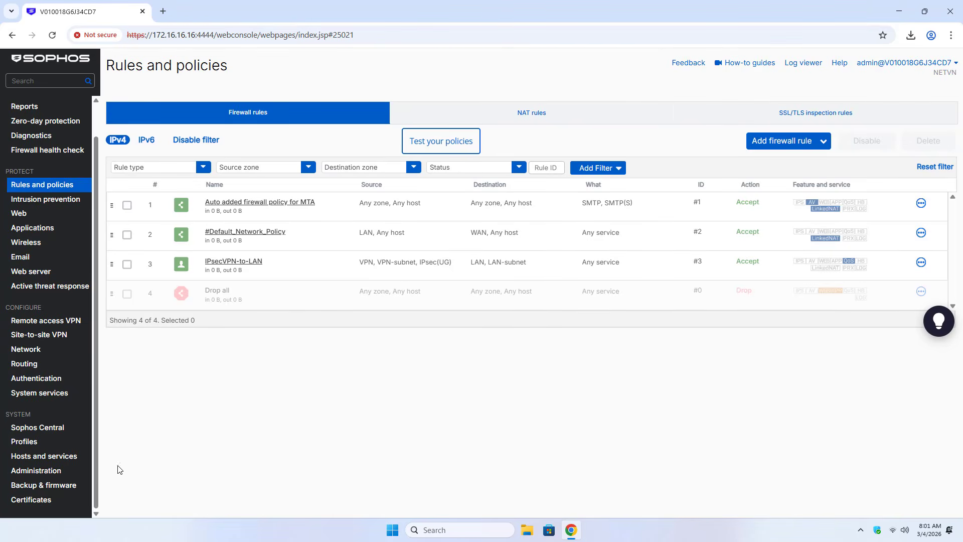
# In Device access, allow VPN Portal from the LAN and WAN zones
pyautogui.click(35, 472)
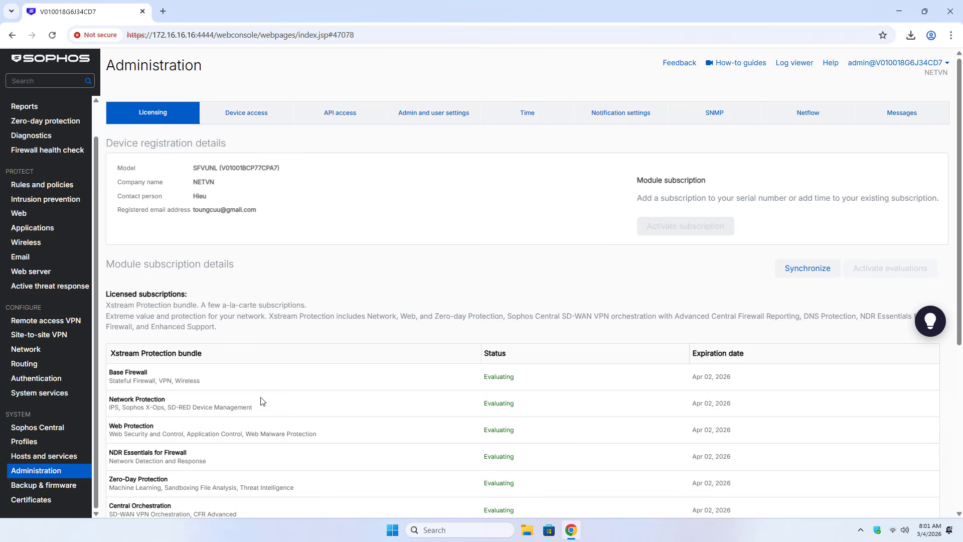
pyautogui.click(249, 117)
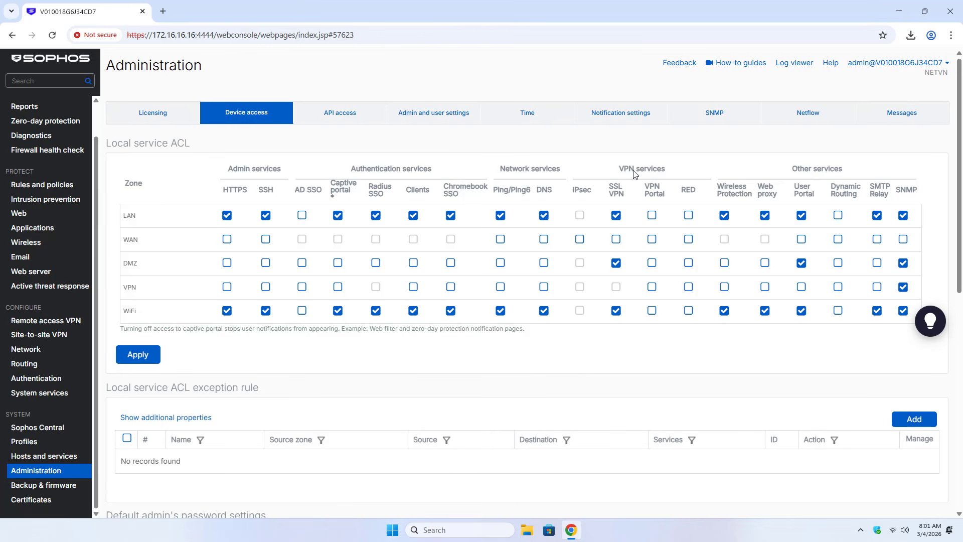
pyautogui.moveTo(647, 186); pyautogui.dragTo(665, 194)
pyautogui.click(650, 216)
pyautogui.click(651, 239)
# Allow IPsec from WAN and Ping/Ping6 and DNS from VPN, then apply the changes
pyautogui.moveTo(140, 244); pyautogui.dragTo(123, 244)
pyautogui.click(580, 243)
pyautogui.doubleClick(130, 287)
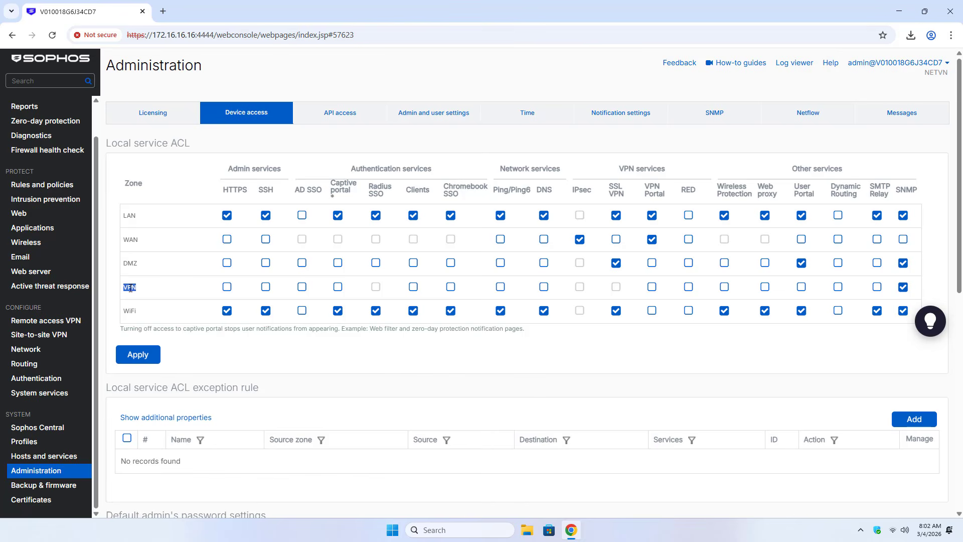
pyautogui.click(500, 287)
pyautogui.click(544, 287)
pyautogui.click(140, 360)
pyautogui.click(433, 297)
# Download the Sophos Connect client and show sophosconnect_installer.zip in the Downloads folder
pyautogui.click(51, 321)
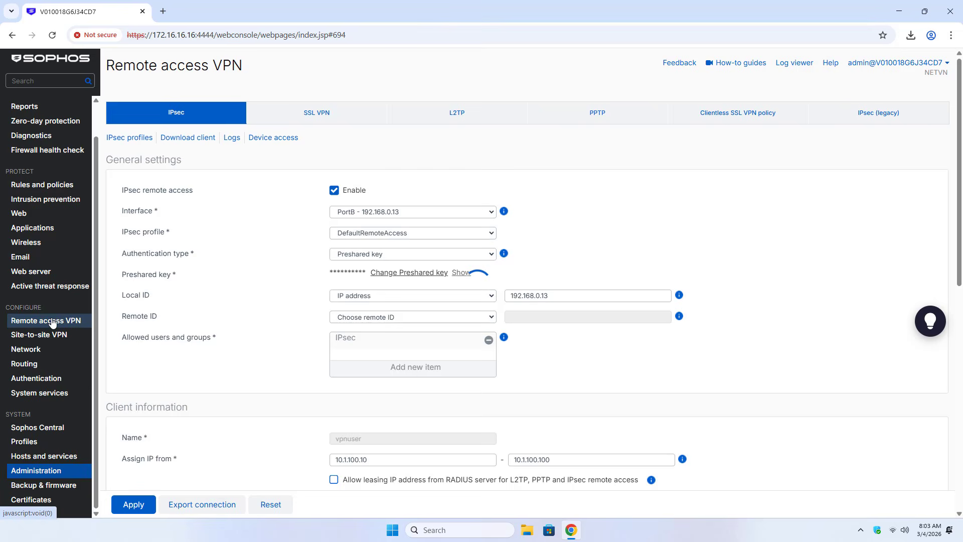
pyautogui.click(192, 139)
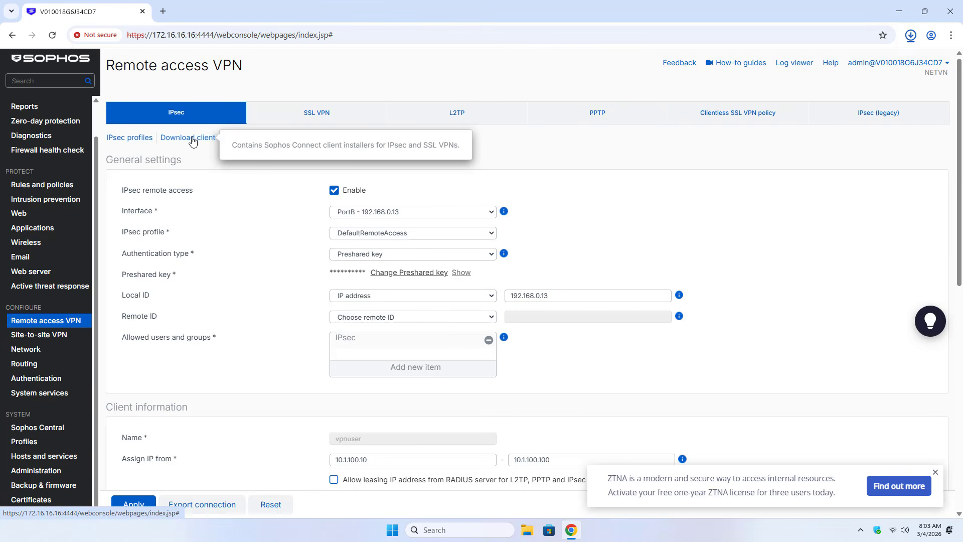
pyautogui.click(912, 40)
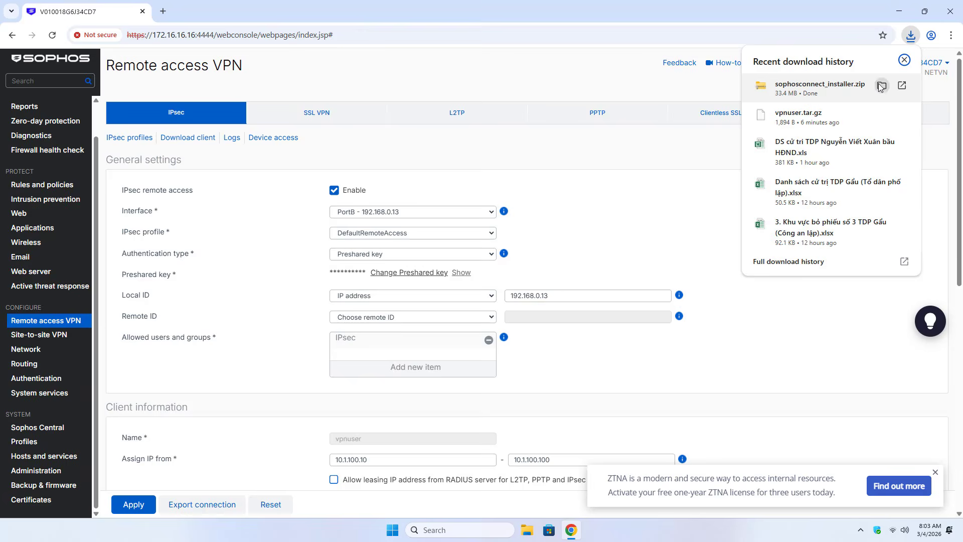
pyautogui.click(881, 87)
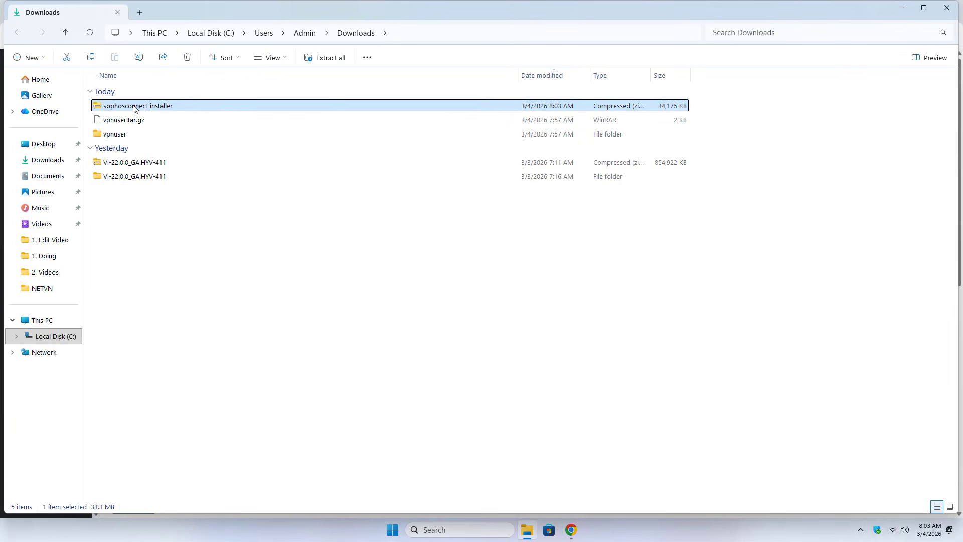
# Extract the zip to sophosconnect_installer\ and run the SophosConnect_2.5.0_GA(IPsec_and_SSLVPN) installer
pyautogui.rightClick(145, 108)
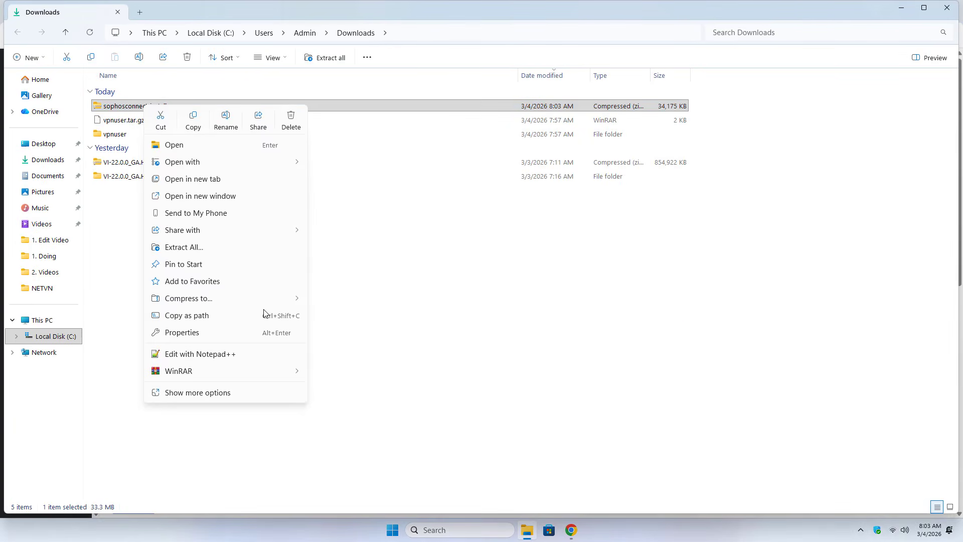
pyautogui.moveTo(255, 372)
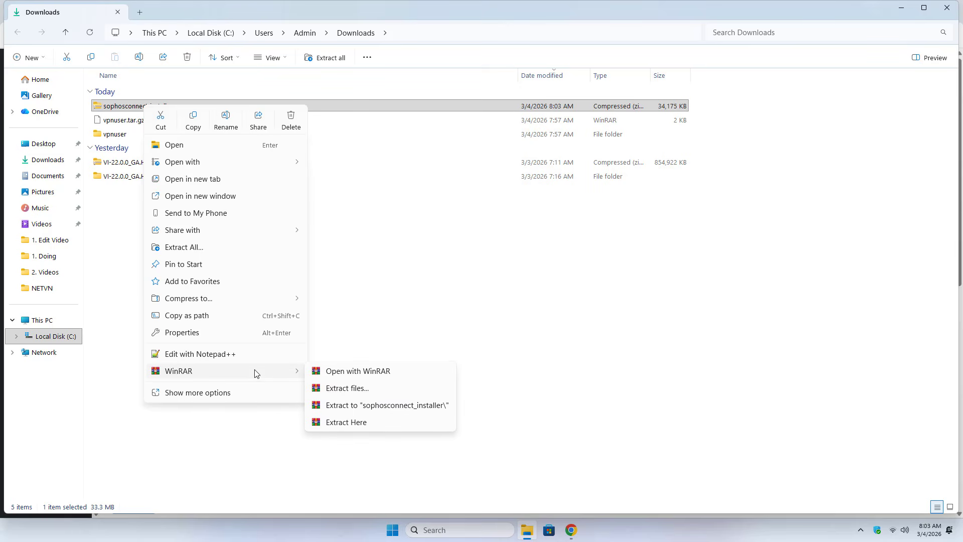
pyautogui.click(373, 405)
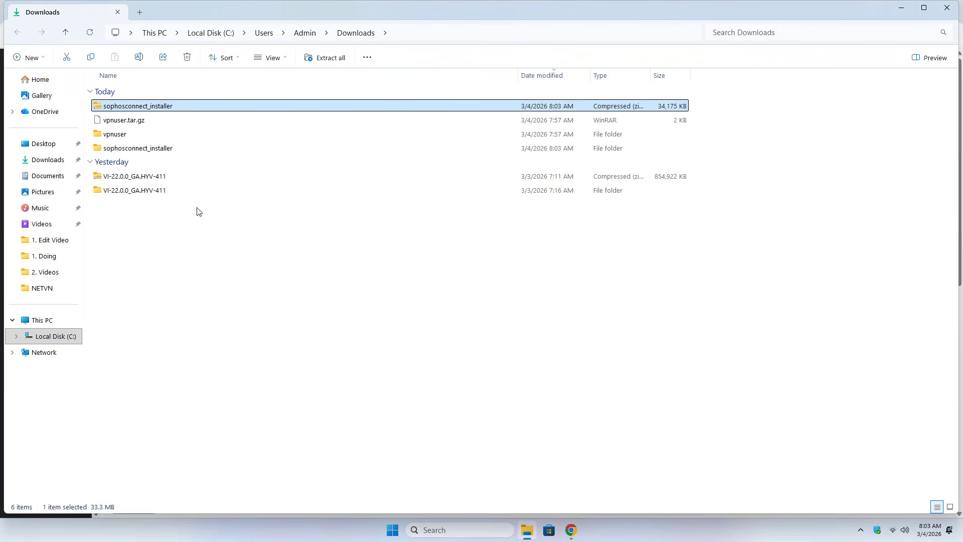
pyautogui.doubleClick(145, 147)
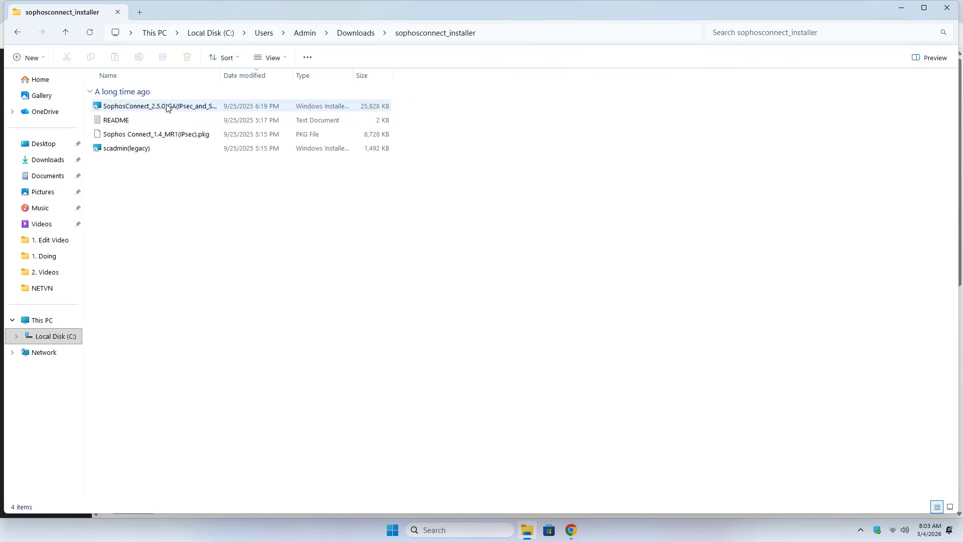
pyautogui.moveTo(236, 78); pyautogui.dragTo(305, 78)
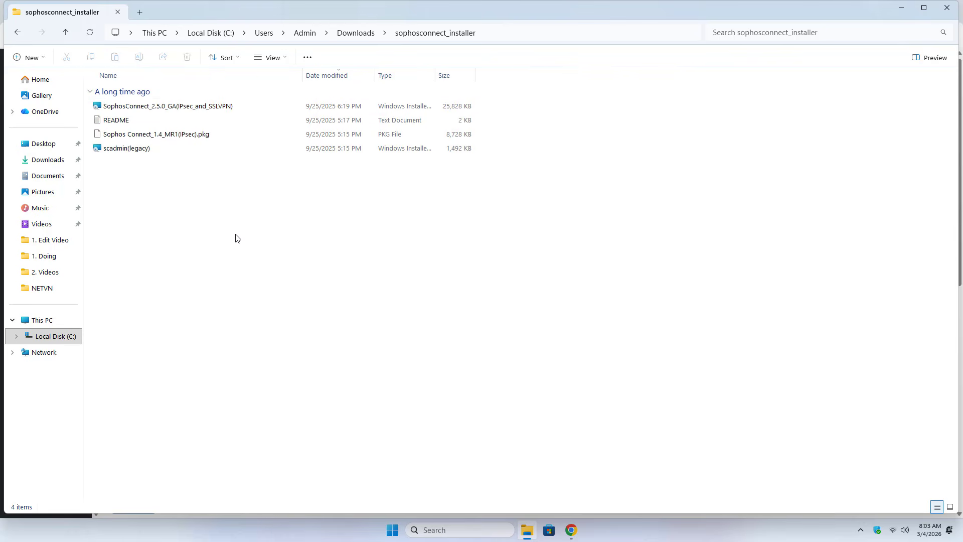
pyautogui.press('Down')
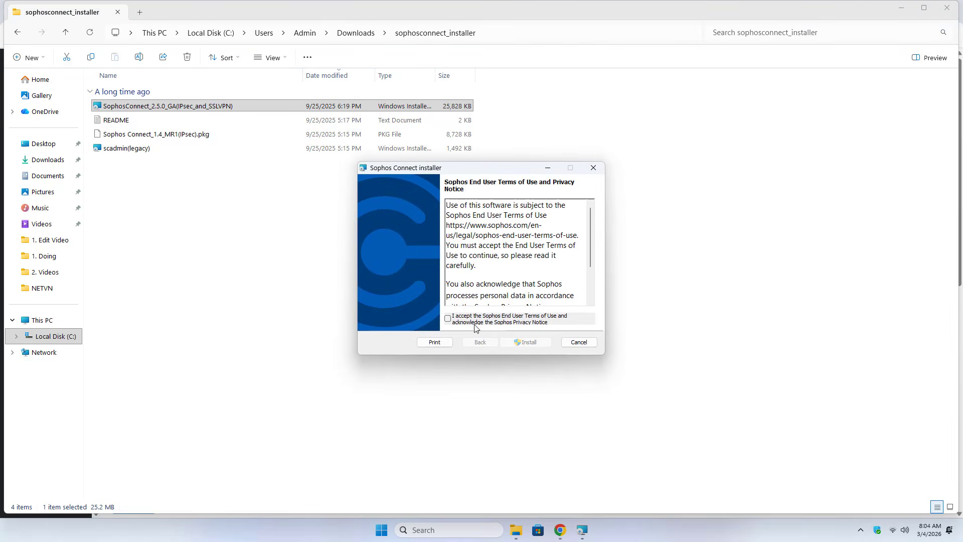
# Accept the terms, install Sophos Connect, and finish with Launch Sophos Connect ticked
pyautogui.click(470, 319)
pyautogui.click(530, 345)
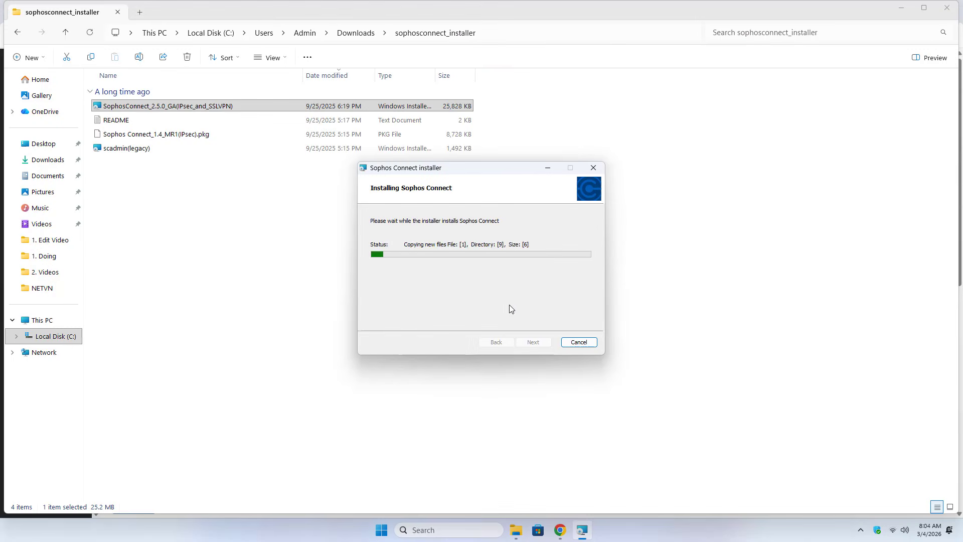
pyautogui.click(908, 10)
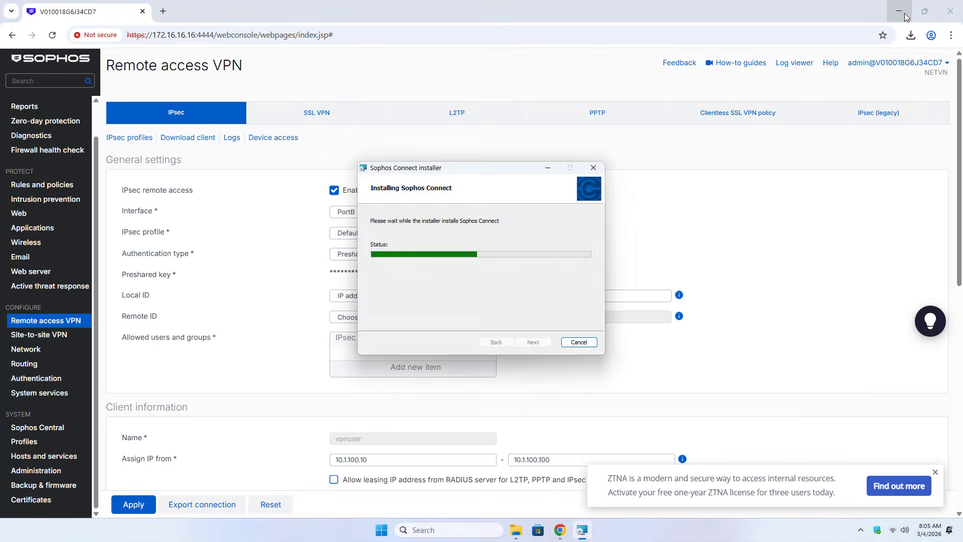
pyautogui.click(903, 7)
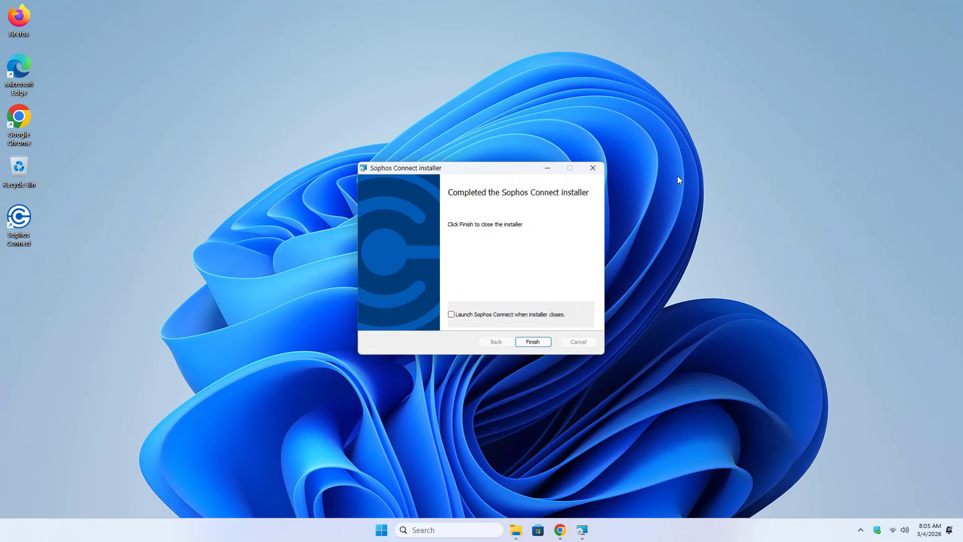
pyautogui.click(451, 314)
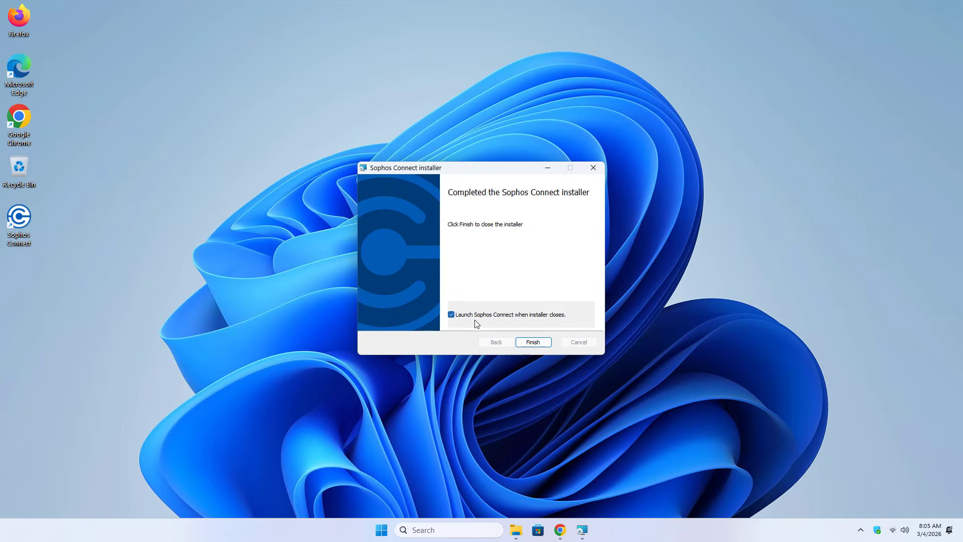
pyautogui.click(539, 341)
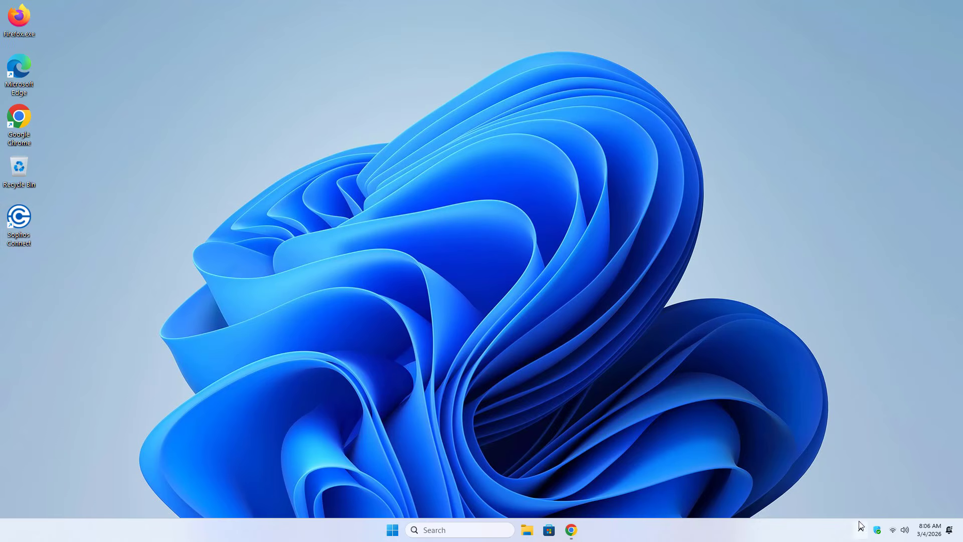
# Launch Sophos Connect and import vpnuser.scx from Downloads\vpnuser\tmp
pyautogui.doubleClick(30, 222)
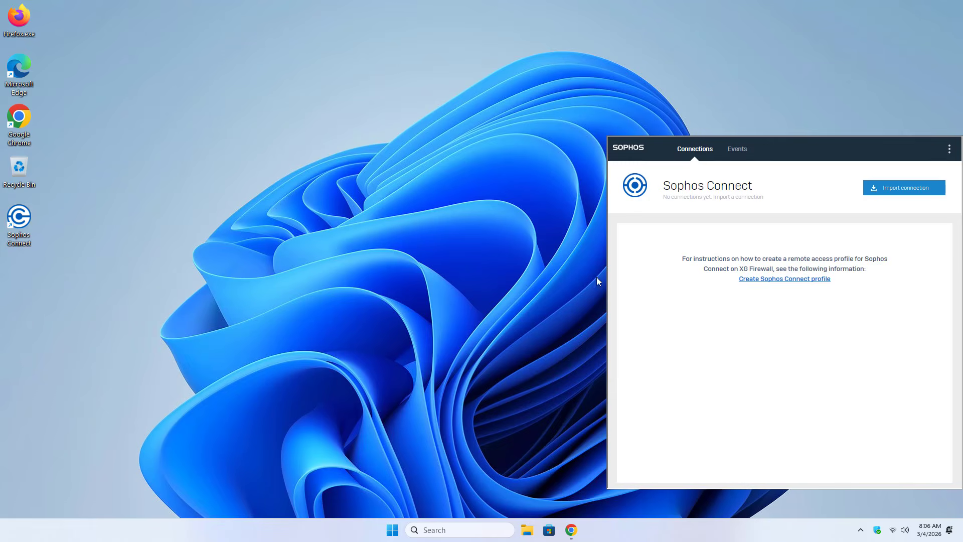
pyautogui.click(897, 189)
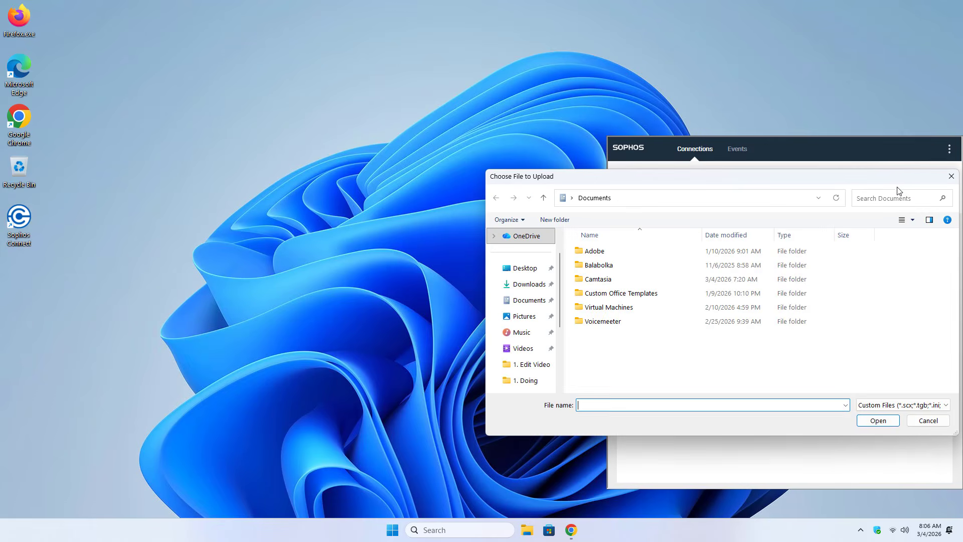
pyautogui.click(534, 284)
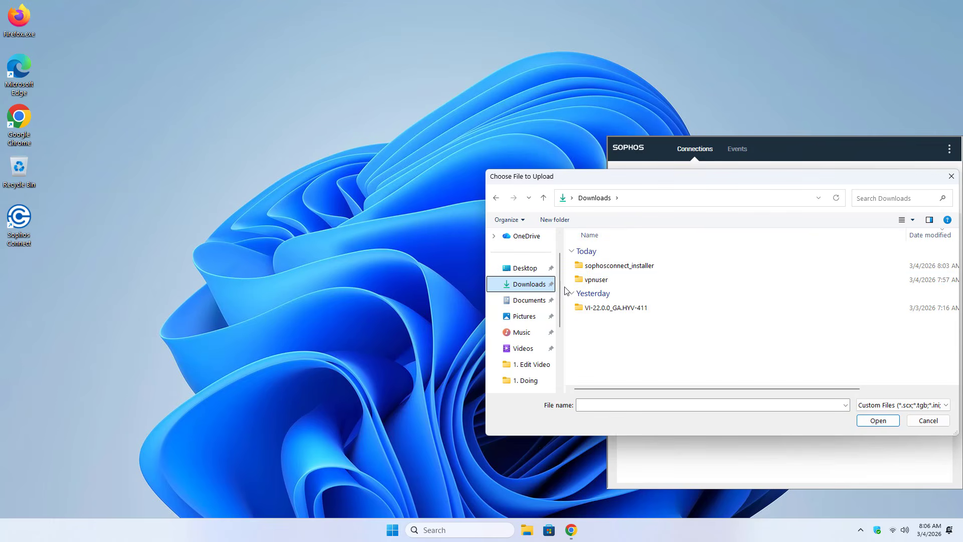
pyautogui.doubleClick(594, 281)
pyautogui.doubleClick(601, 270)
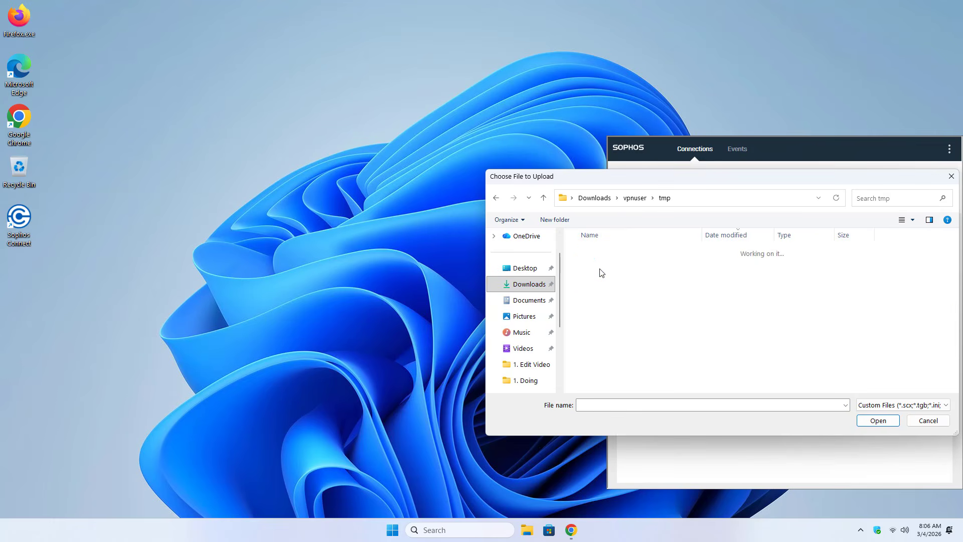
pyautogui.click(623, 271)
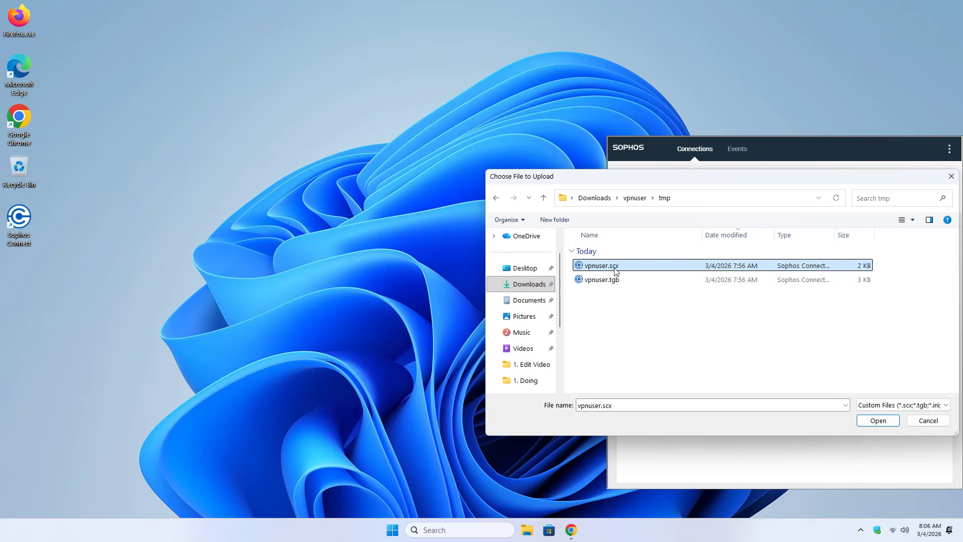
pyautogui.click(877, 422)
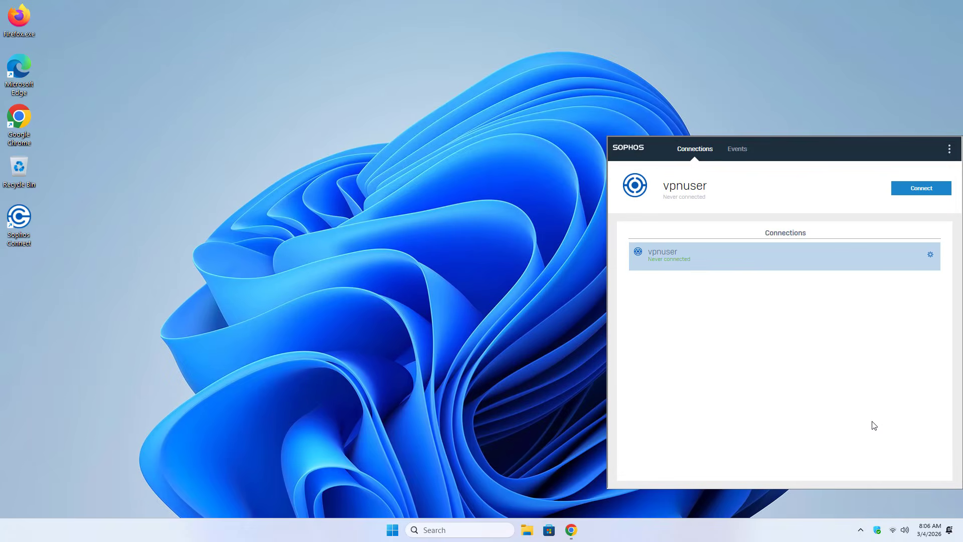
pyautogui.moveTo(768, 254)
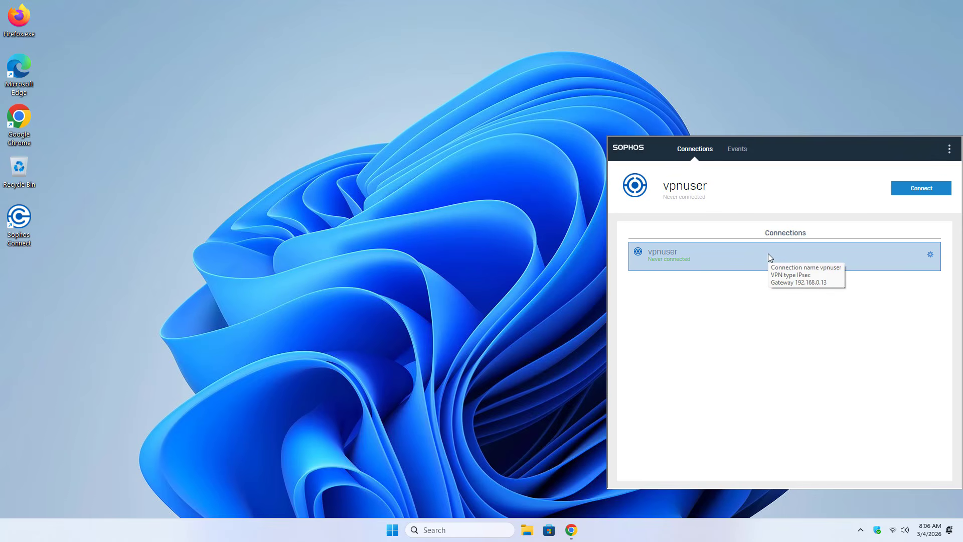
# Connect vpnuser with the user's credentials and view tunnel details showing virtual IP 10.1.100.10
pyautogui.click(923, 194)
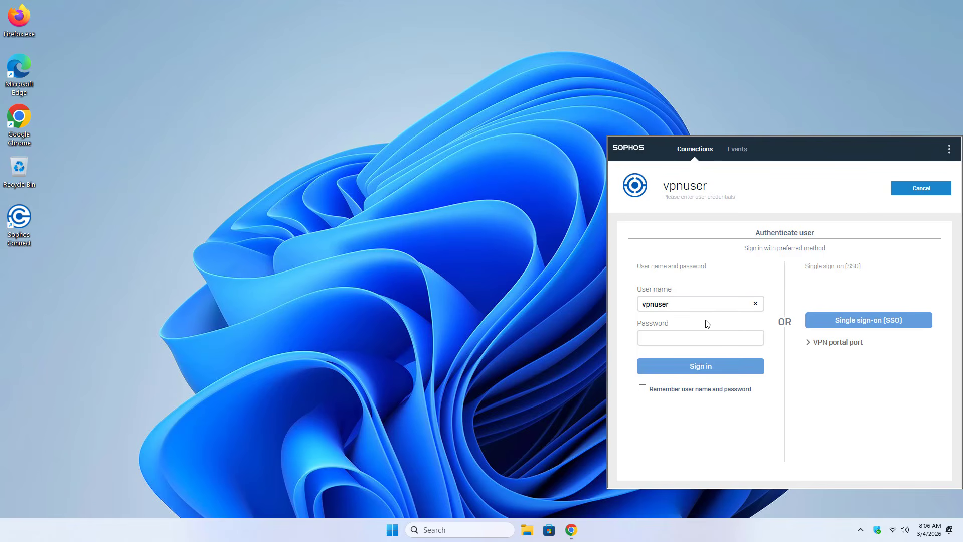
pyautogui.click(696, 334)
pyautogui.write('•••••••')
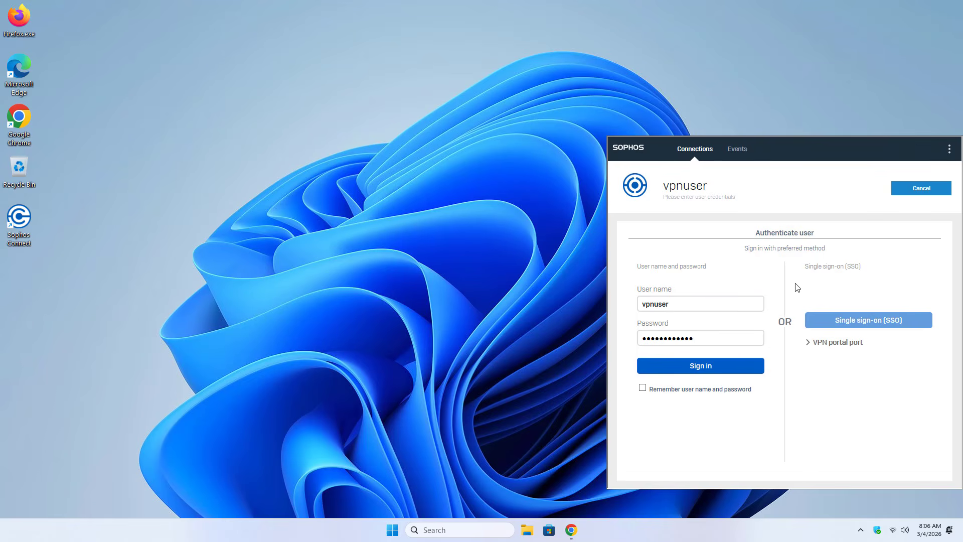
pyautogui.click(714, 369)
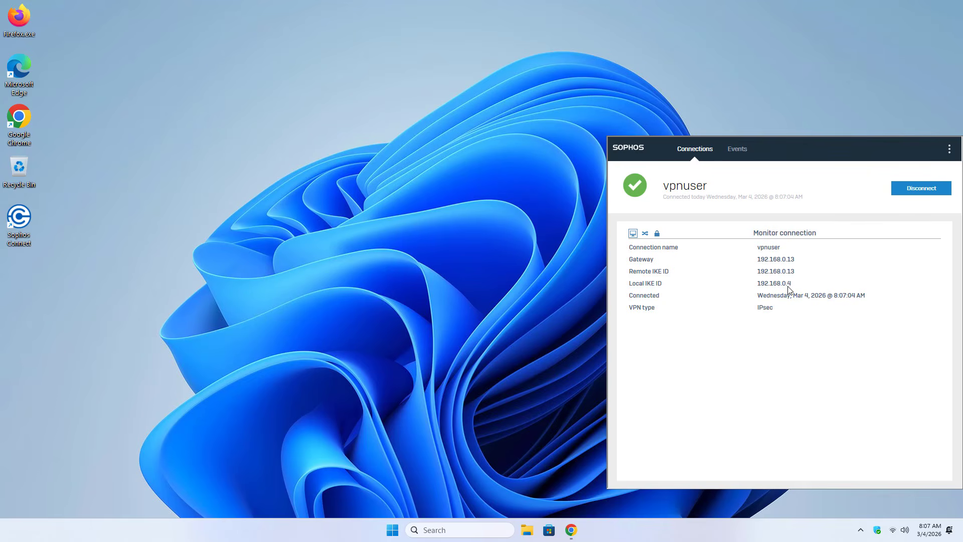
pyautogui.click(646, 234)
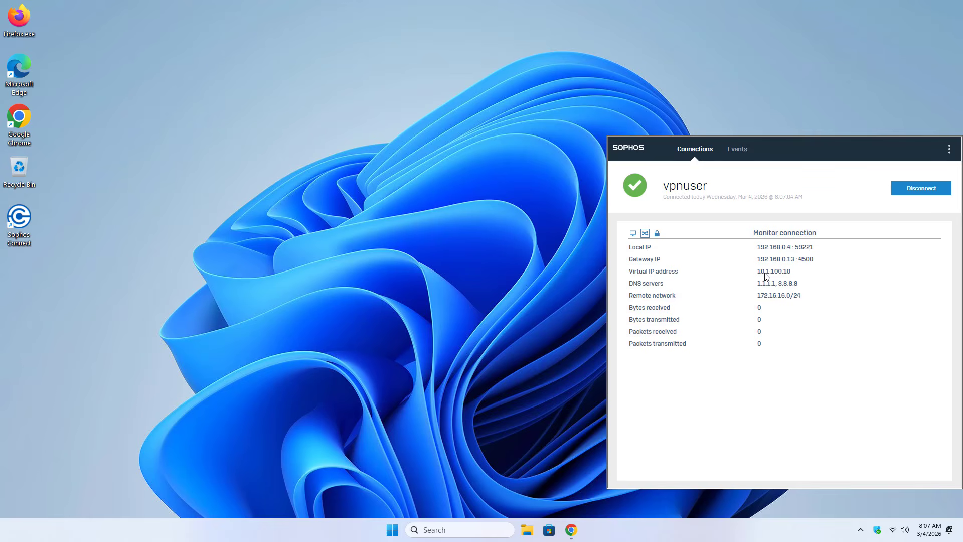